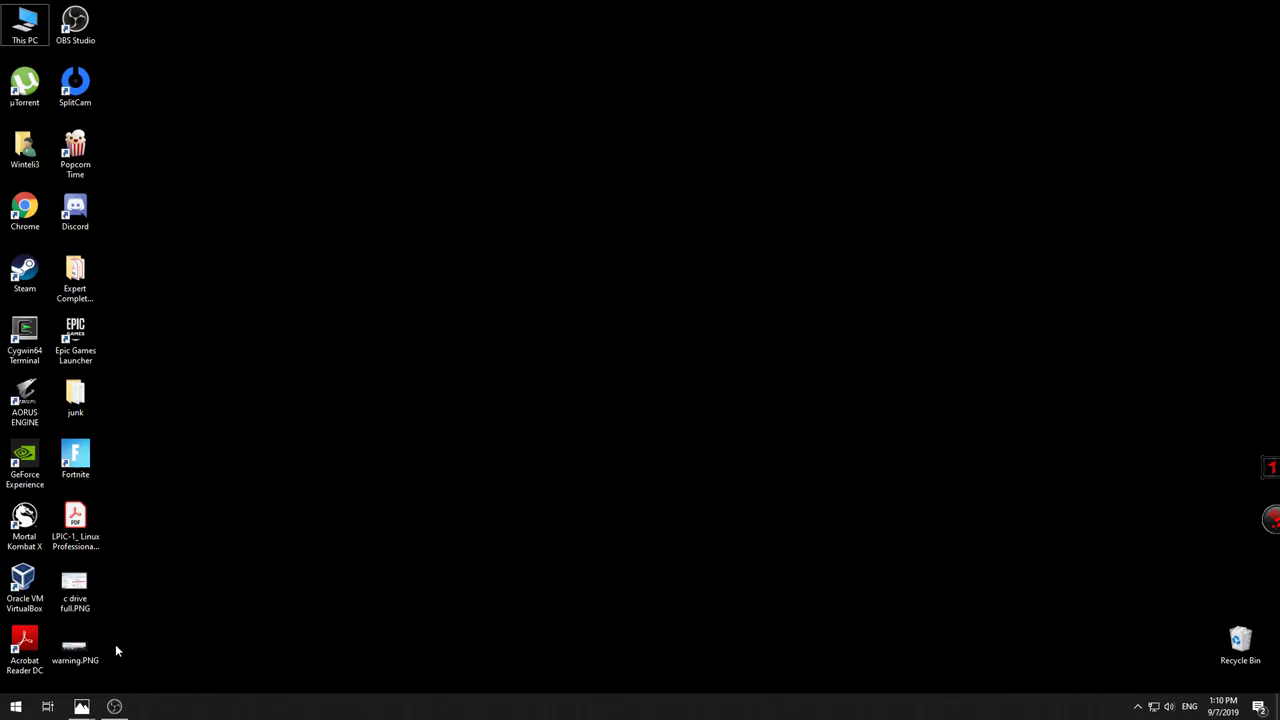
View the screenshots c drive full.PNG and warning.PNG in Photos, and minimize both image windows
{"action": "mouse_move", "coordinate": [84, 706]}
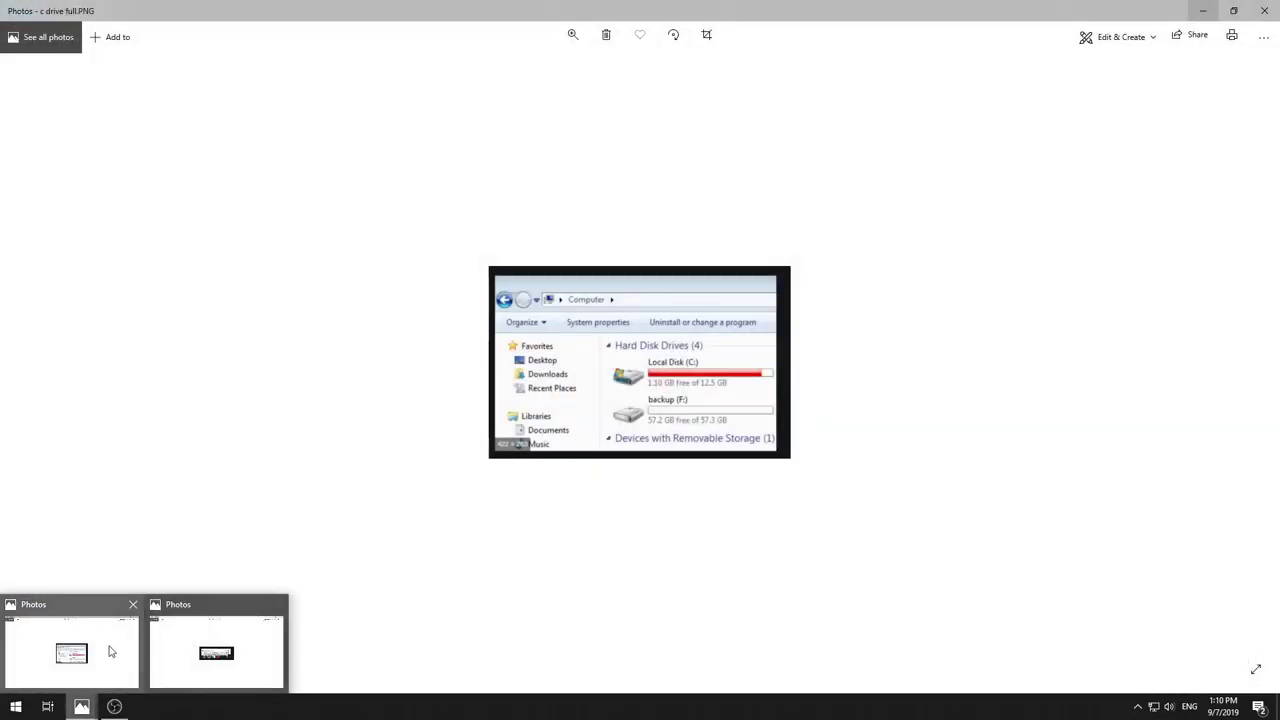
{"action": "left_click", "coordinate": [105, 650]}
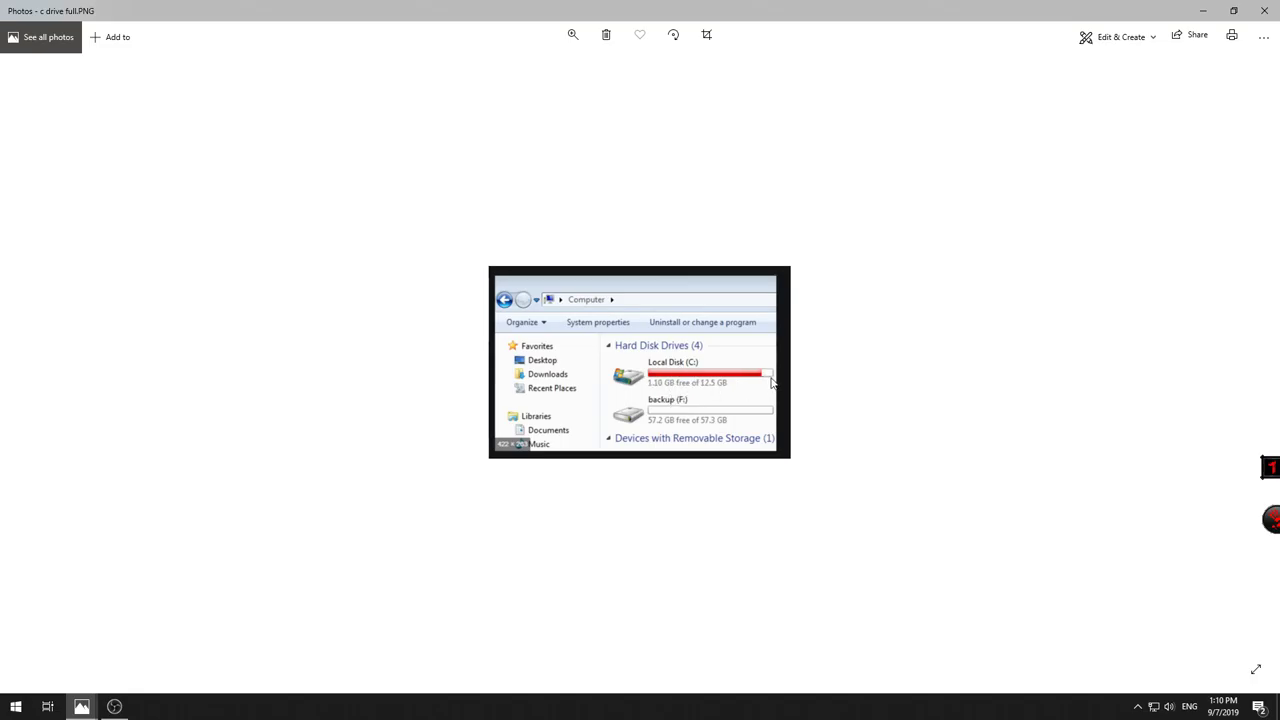
{"action": "left_click", "coordinate": [81, 706]}
{"action": "left_click", "coordinate": [211, 636]}
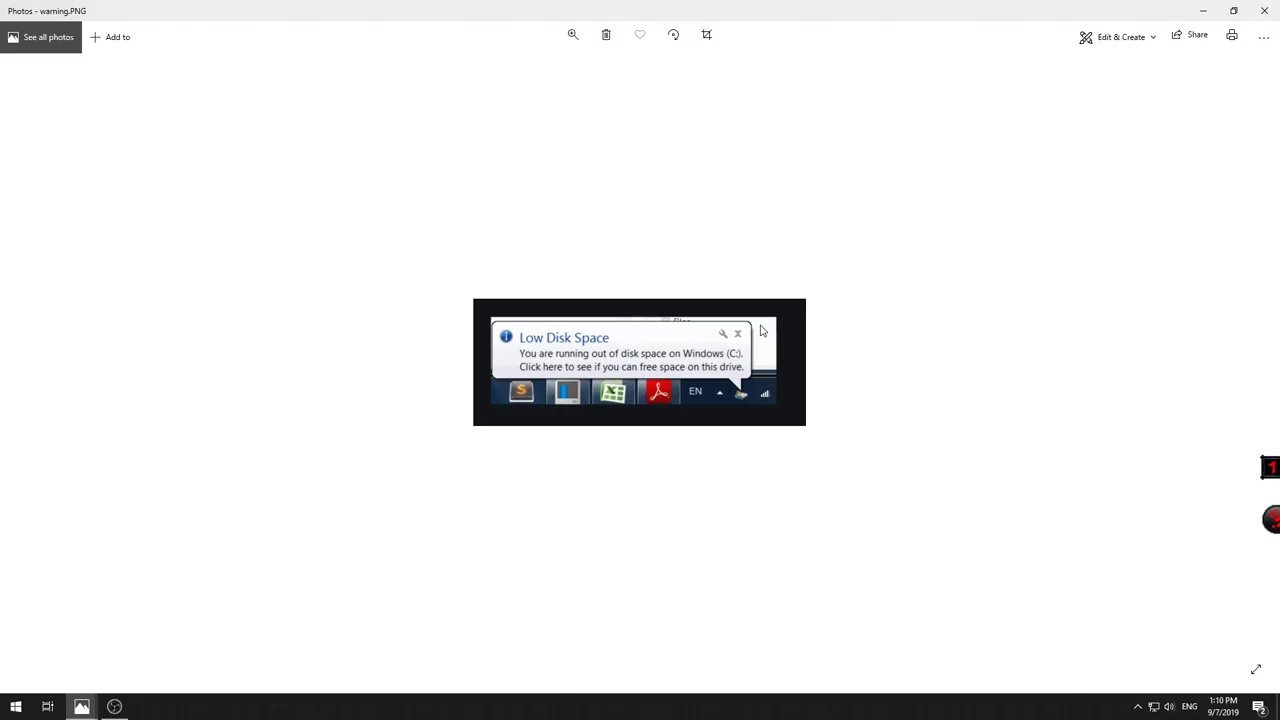
{"action": "left_click", "coordinate": [1203, 11]}
{"action": "left_click", "coordinate": [1203, 11]}
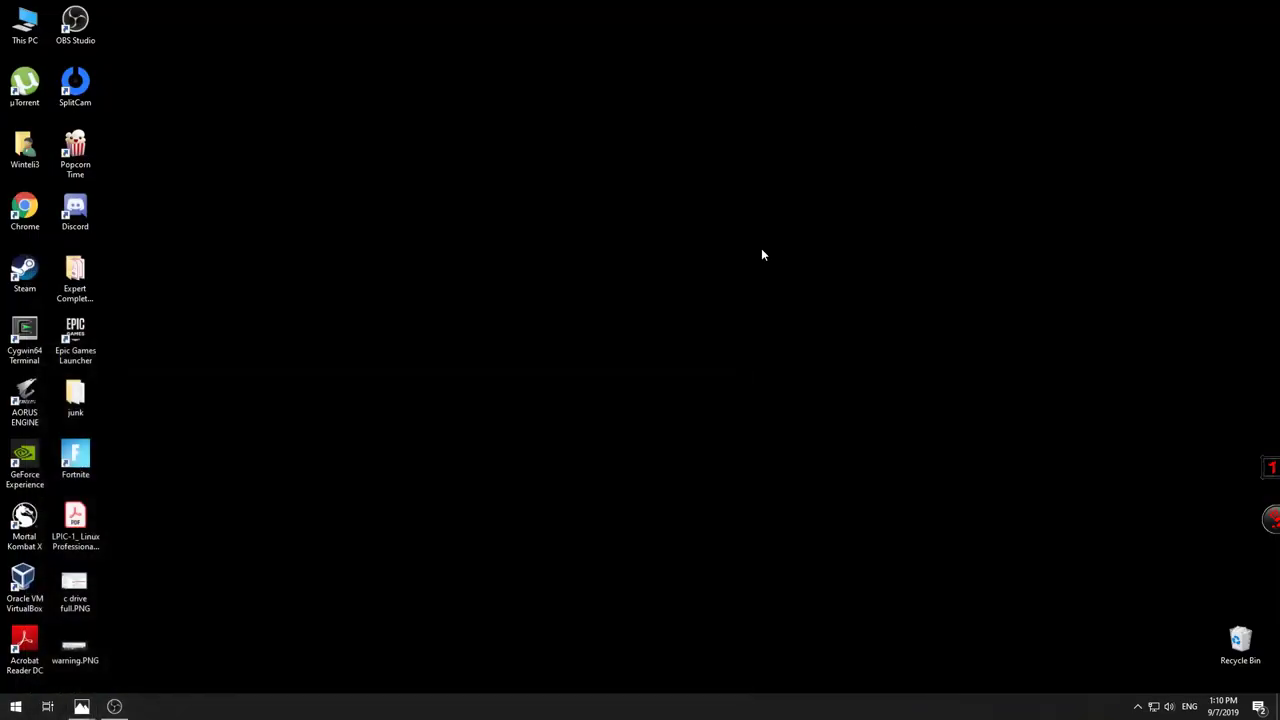
Open This PC and point out the Documents and Downloads folders and the Local Disk (D:) drive
{"action": "double_click", "coordinate": [25, 24]}
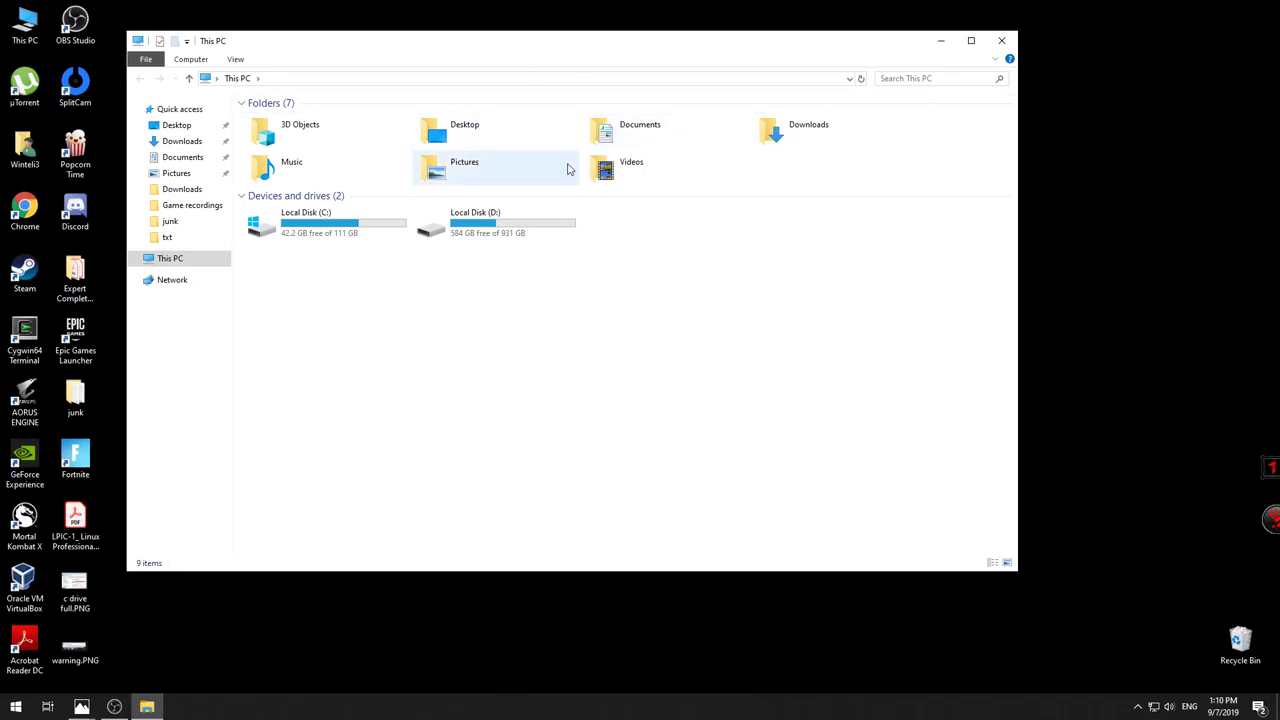
{"action": "left_click", "coordinate": [660, 135]}
{"action": "left_click", "coordinate": [770, 128]}
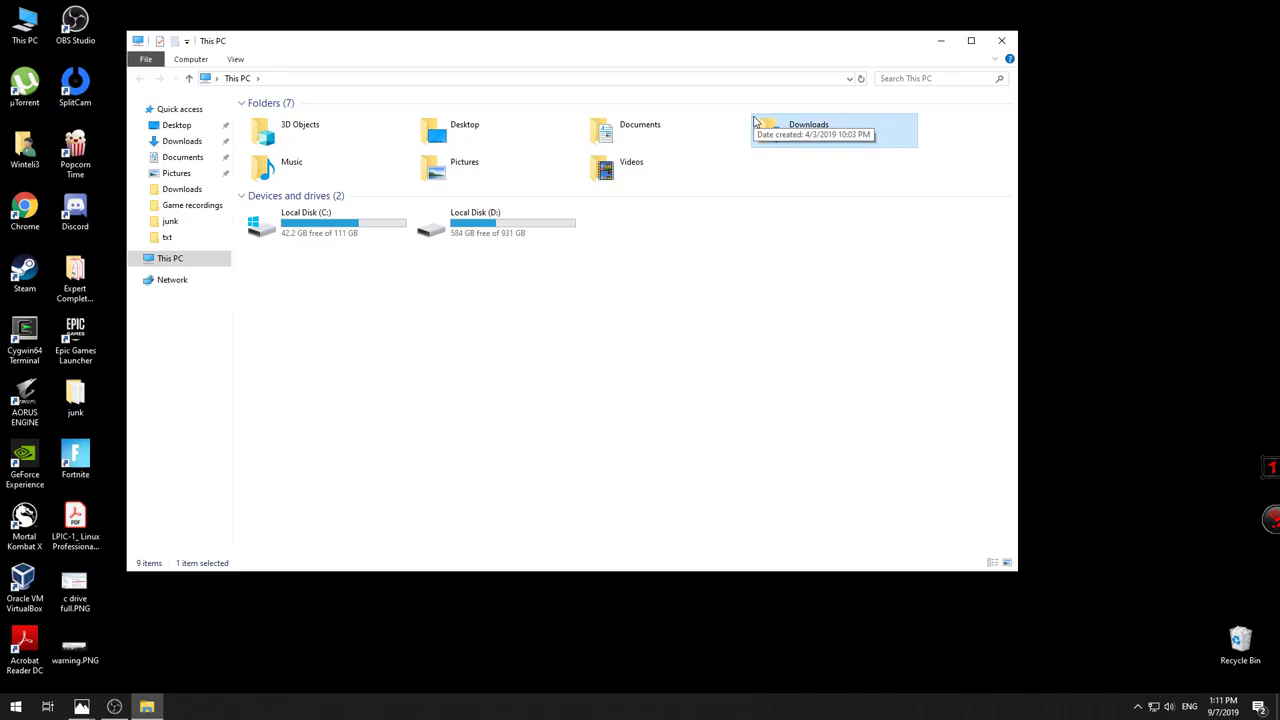
{"action": "left_click", "coordinate": [520, 237]}
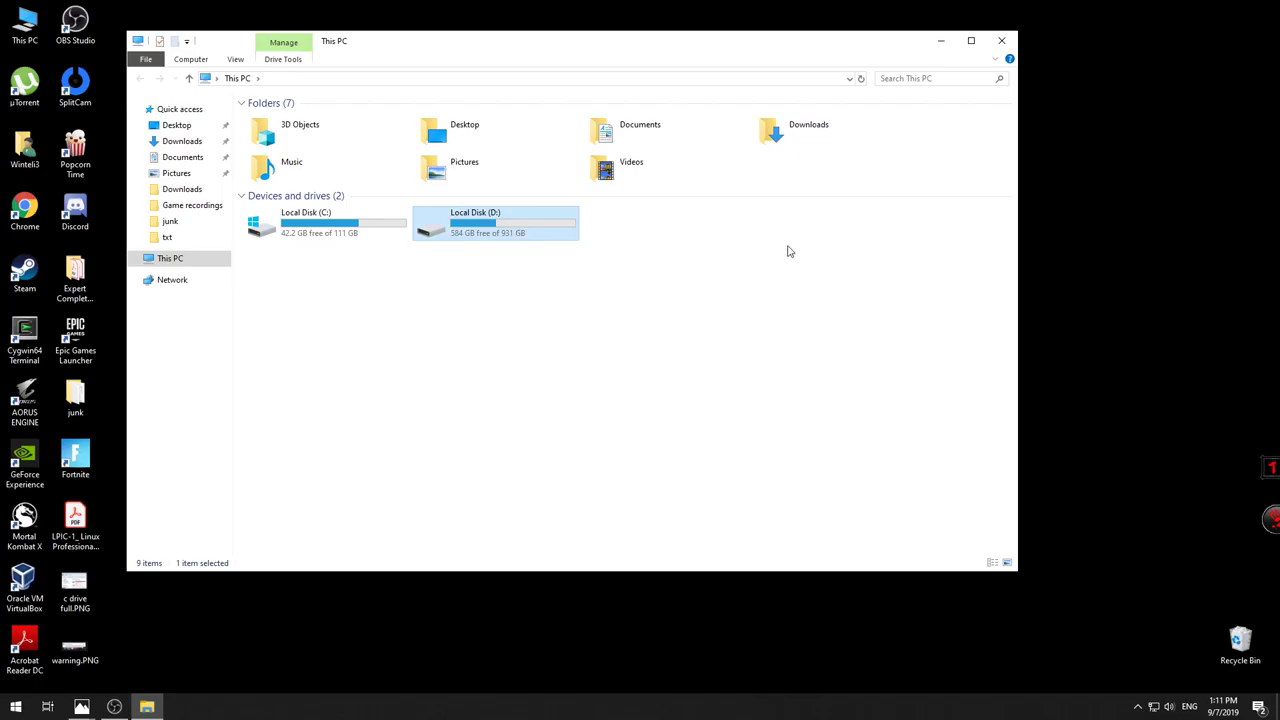
{"action": "left_click", "coordinate": [790, 138]}
{"action": "left_click", "coordinate": [809, 277]}
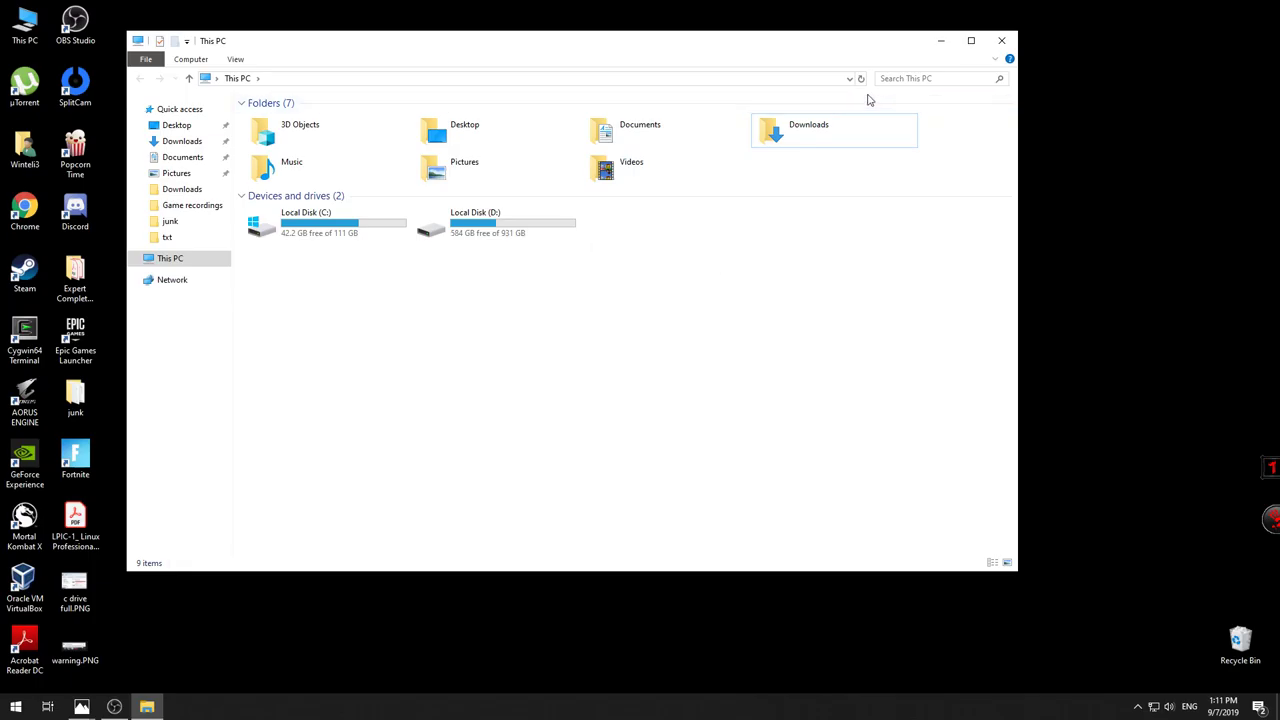
Search This PC with the size: filter and dismiss the list of suggested size ranges
{"action": "left_click_drag", "start_coordinate": [854, 49], "coordinate": [894, 79]}
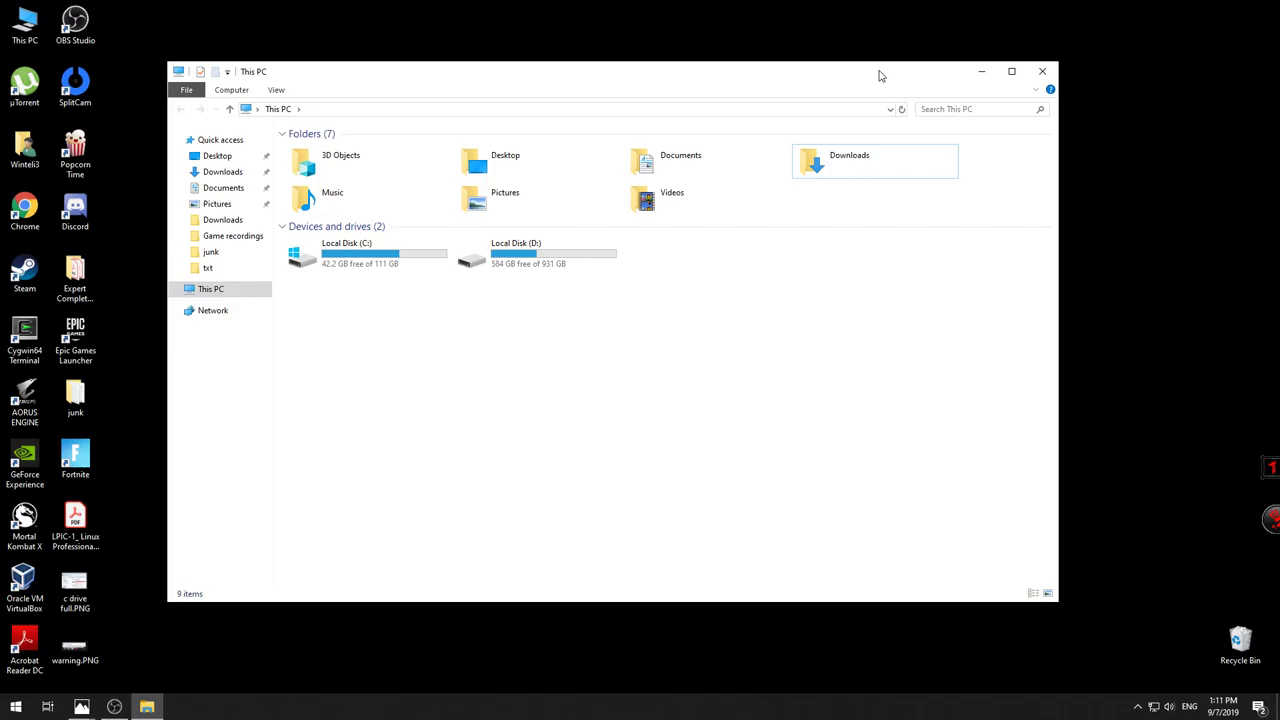
{"action": "left_click", "coordinate": [933, 108]}
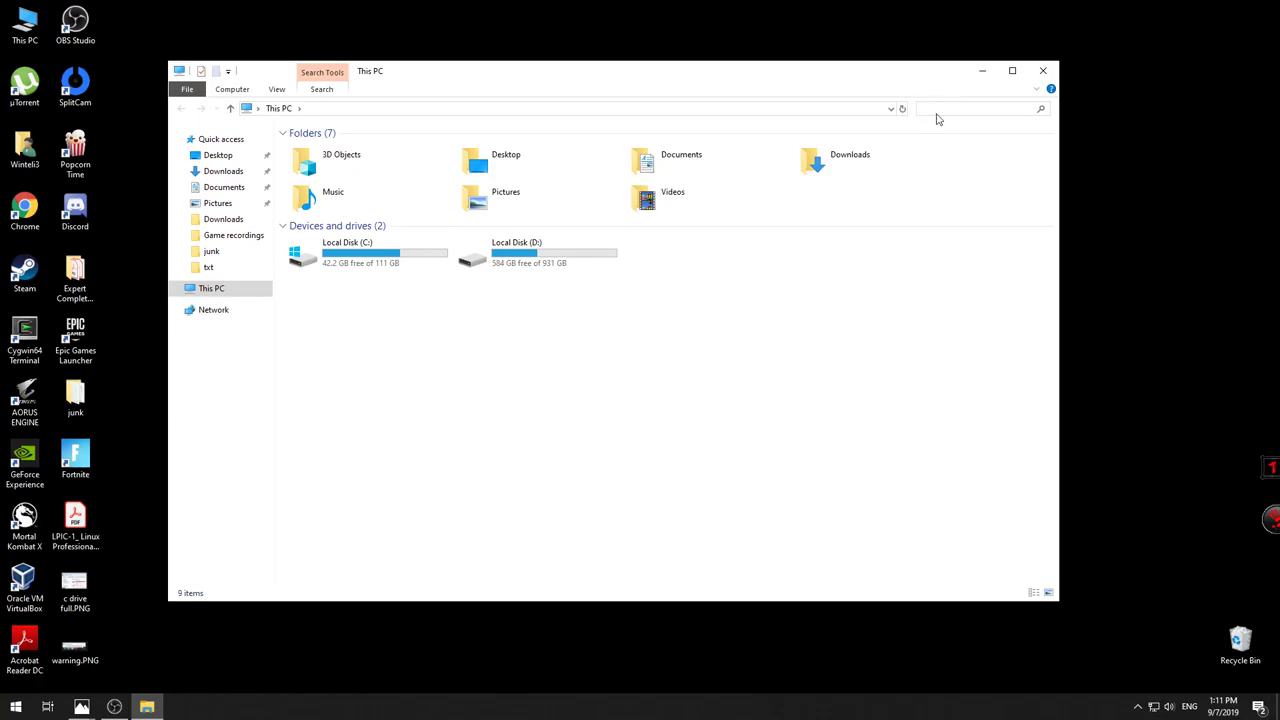
{"action": "left_click", "coordinate": [938, 109]}
{"action": "type", "text": "si"}
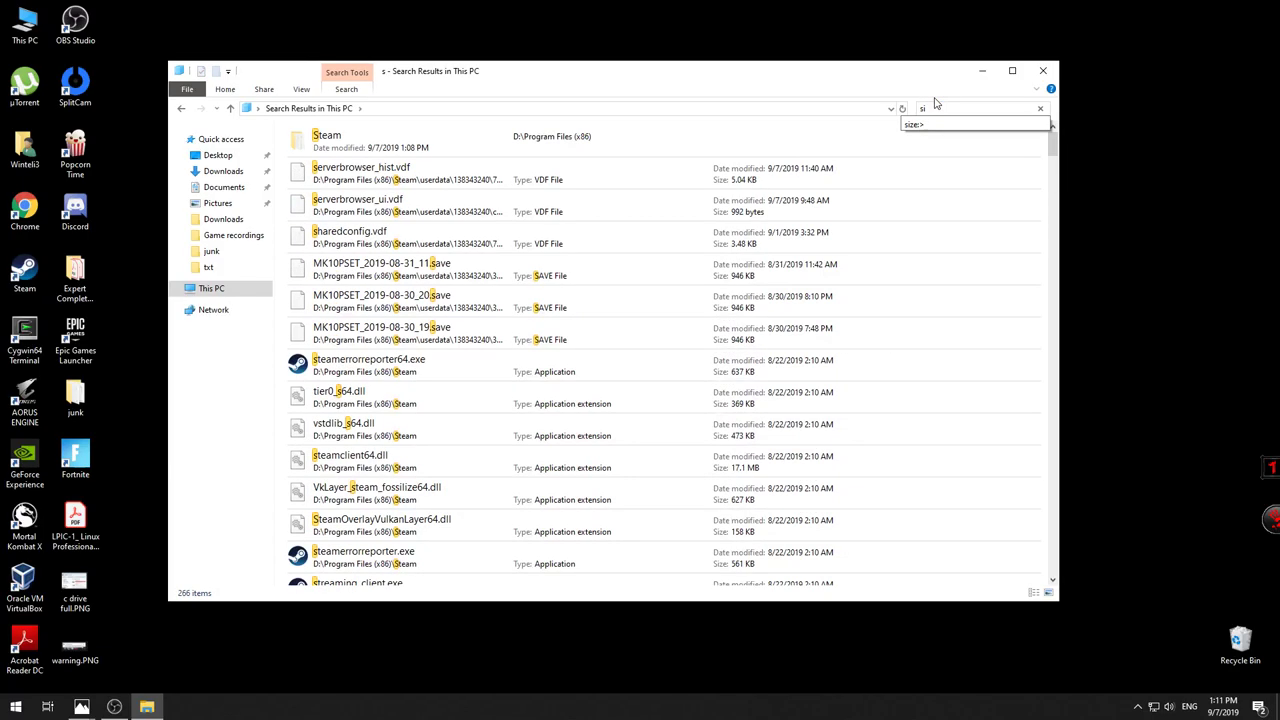
{"action": "type", "text": "ze"}
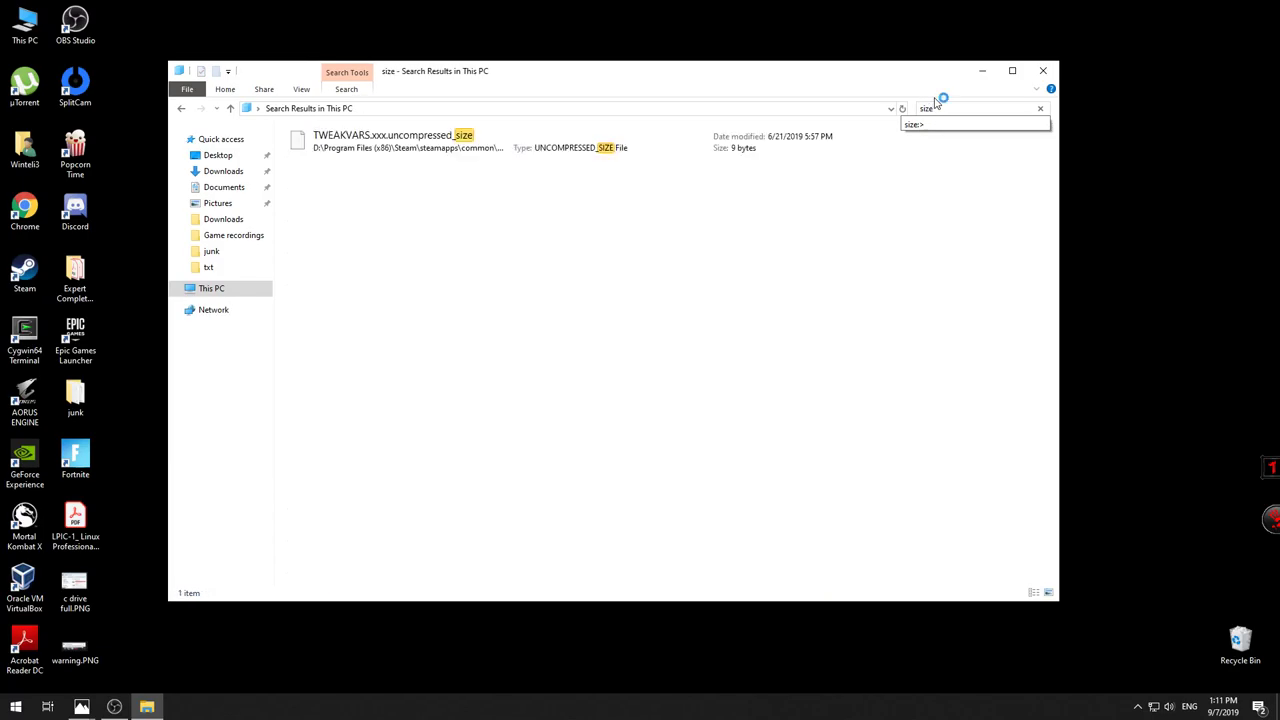
{"action": "type", "text": ":"}
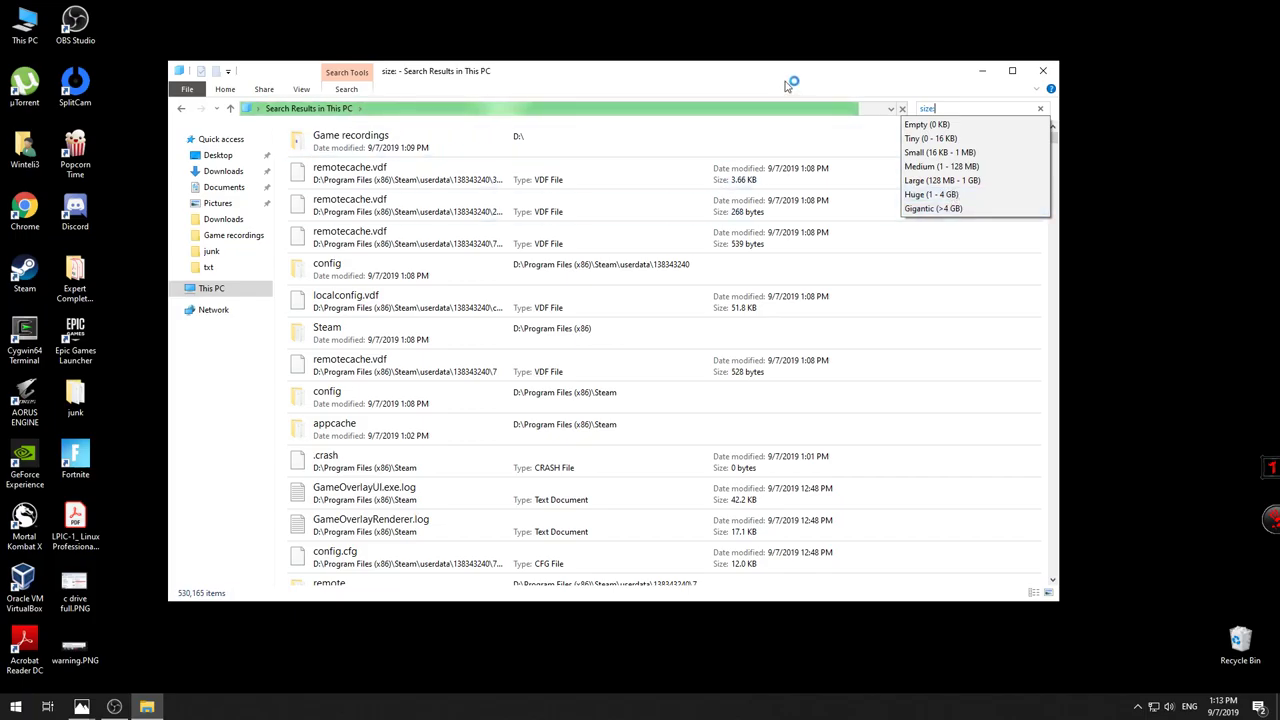
{"action": "left_click", "coordinate": [852, 86]}
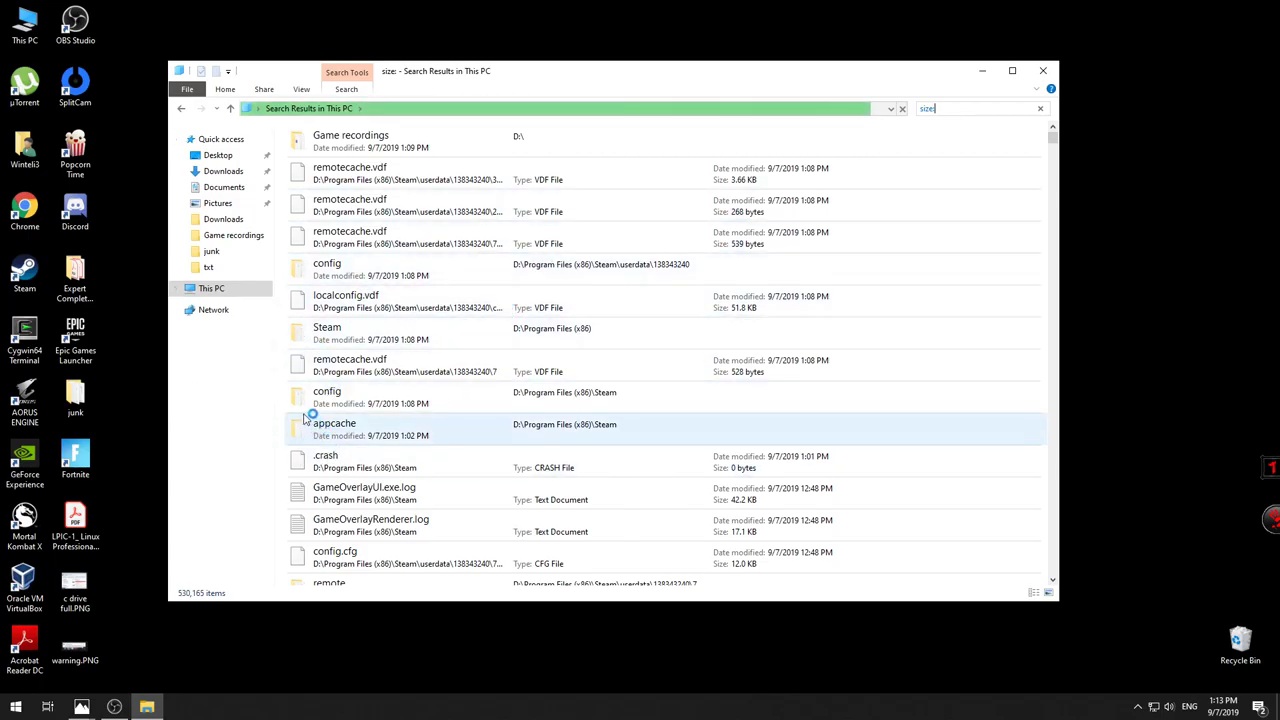
Find %temp% through the Windows search and open the temporary files folder
{"action": "left_click", "coordinate": [15, 709]}
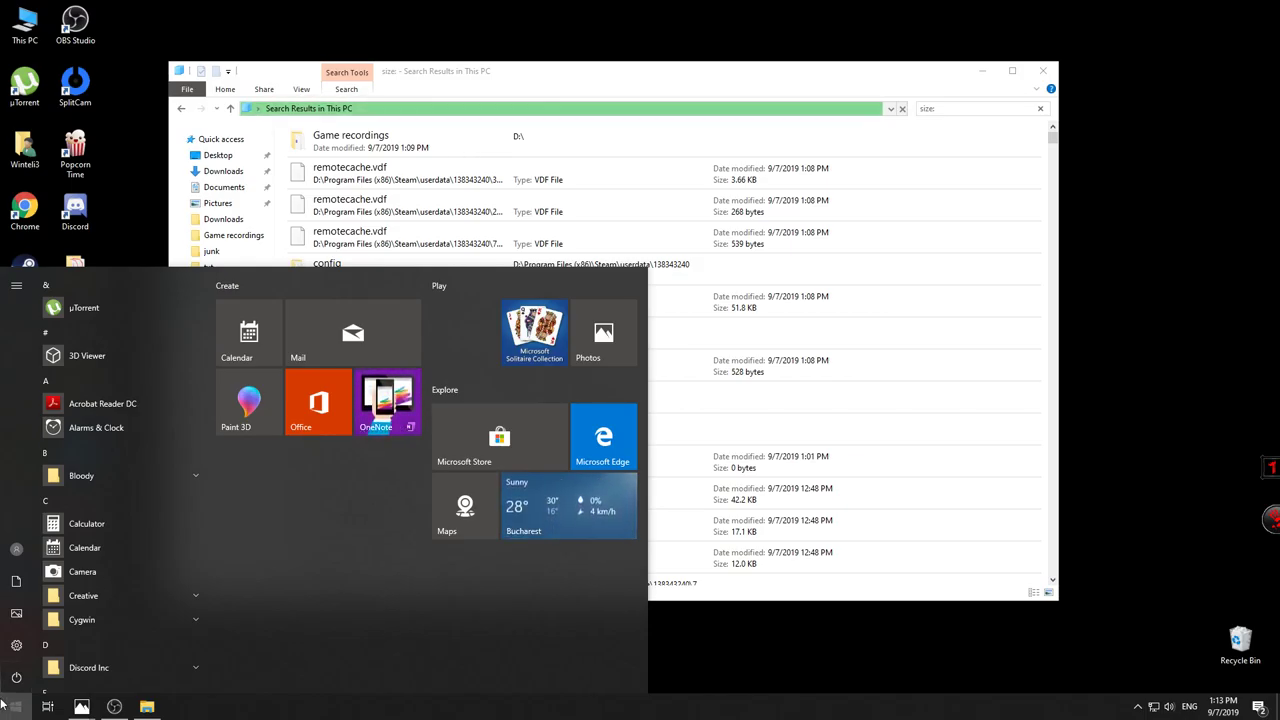
{"action": "type", "text": "%"}
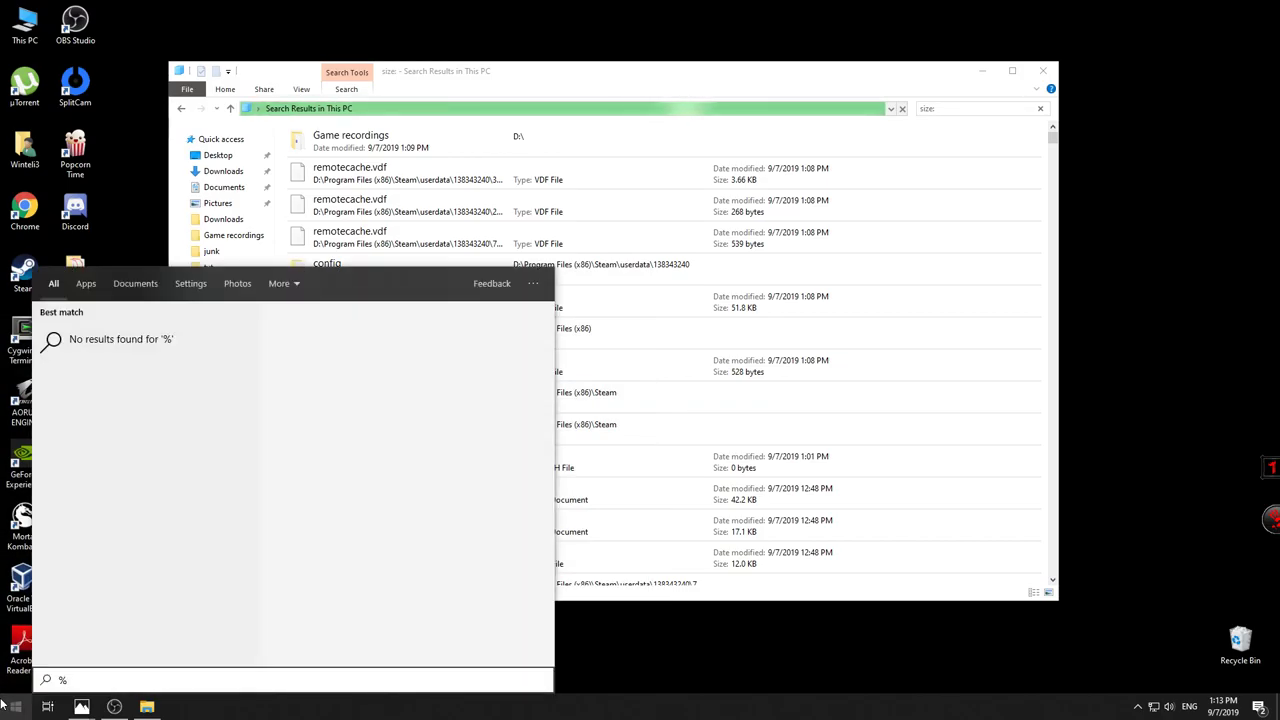
{"action": "type", "text": "te"}
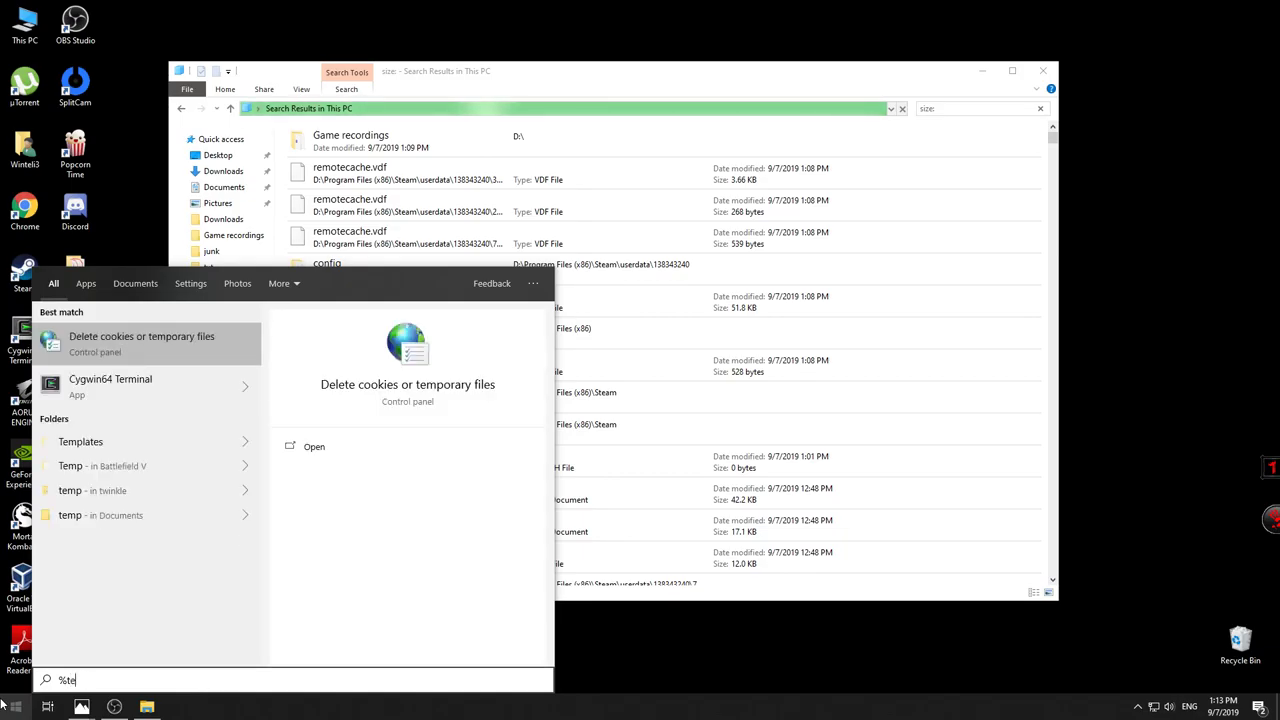
{"action": "type", "text": "mp"}
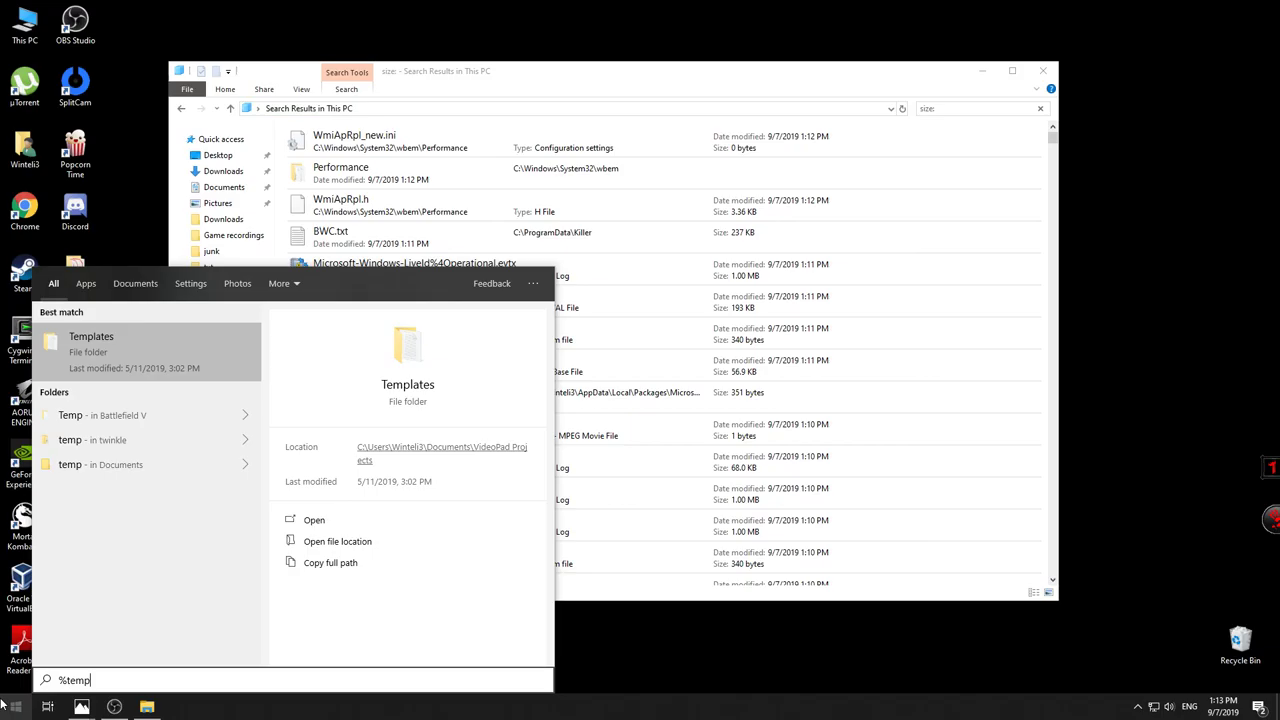
{"action": "type", "text": "%"}
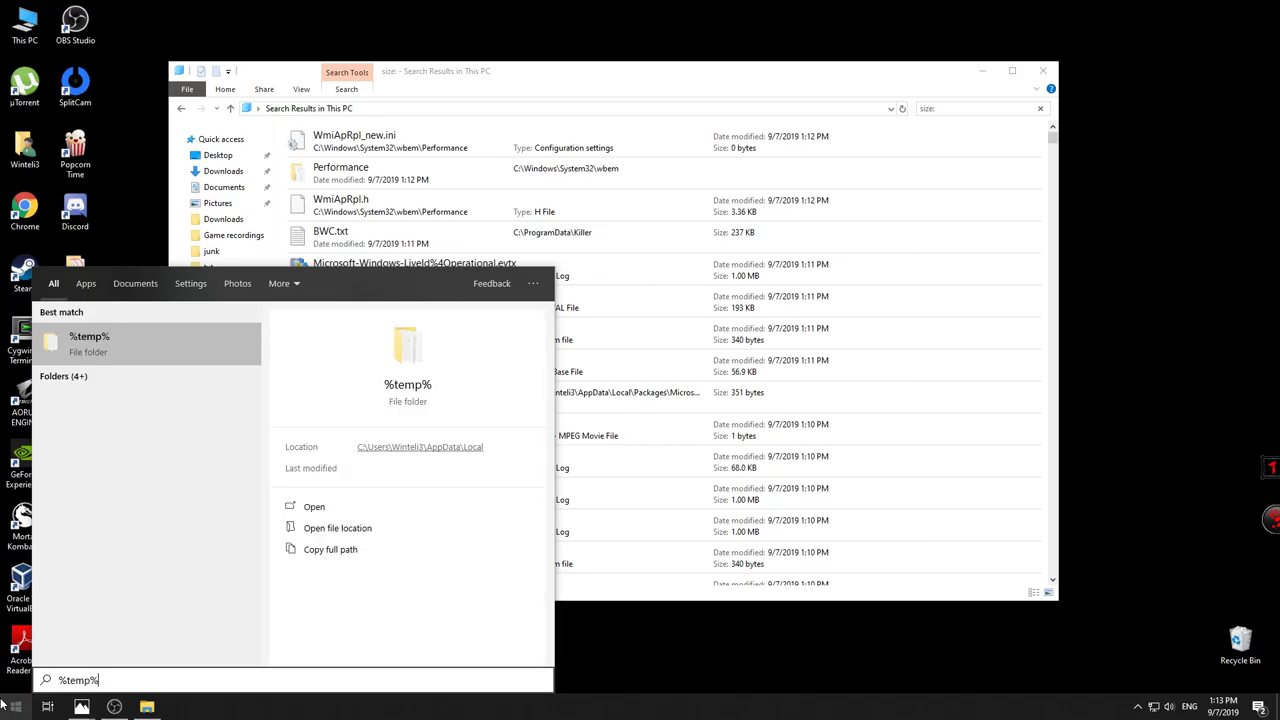
{"action": "left_click", "coordinate": [121, 353]}
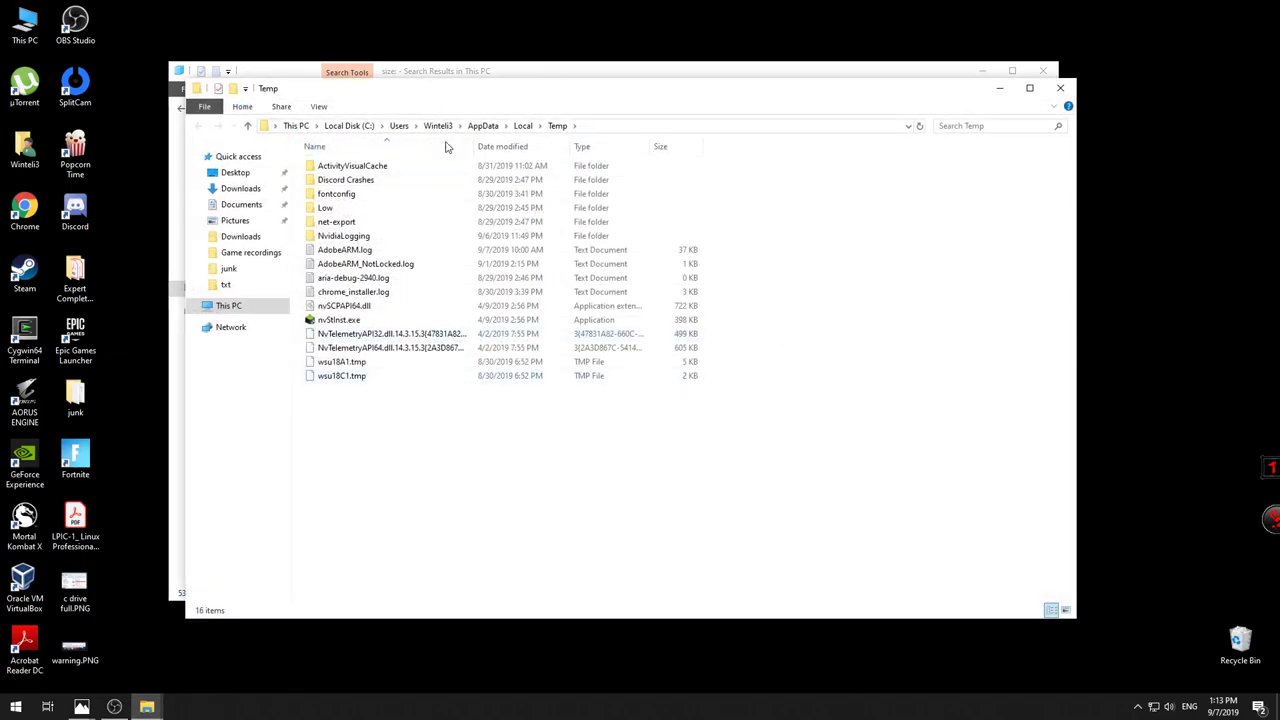
Delete all files and folders in the Temp folder and close its window
{"action": "left_click_drag", "start_coordinate": [474, 100], "coordinate": [440, 103]}
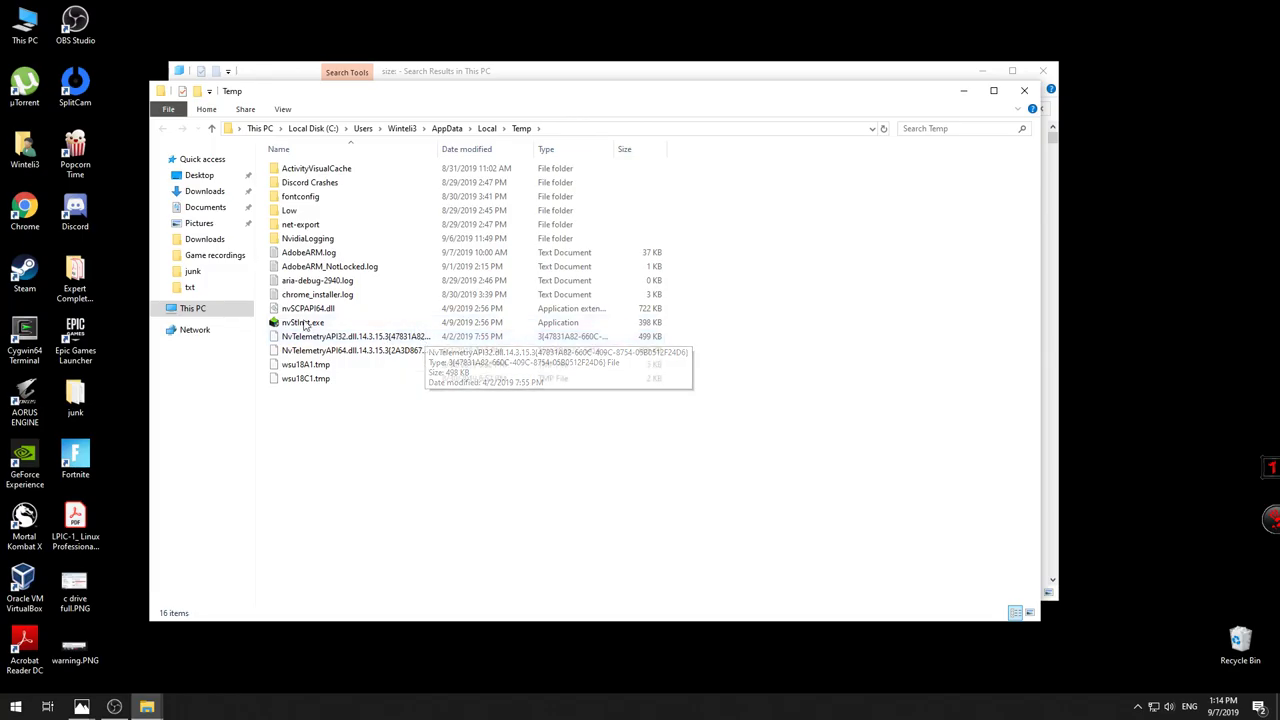
{"action": "left_click_drag", "start_coordinate": [517, 102], "coordinate": [452, 125]}
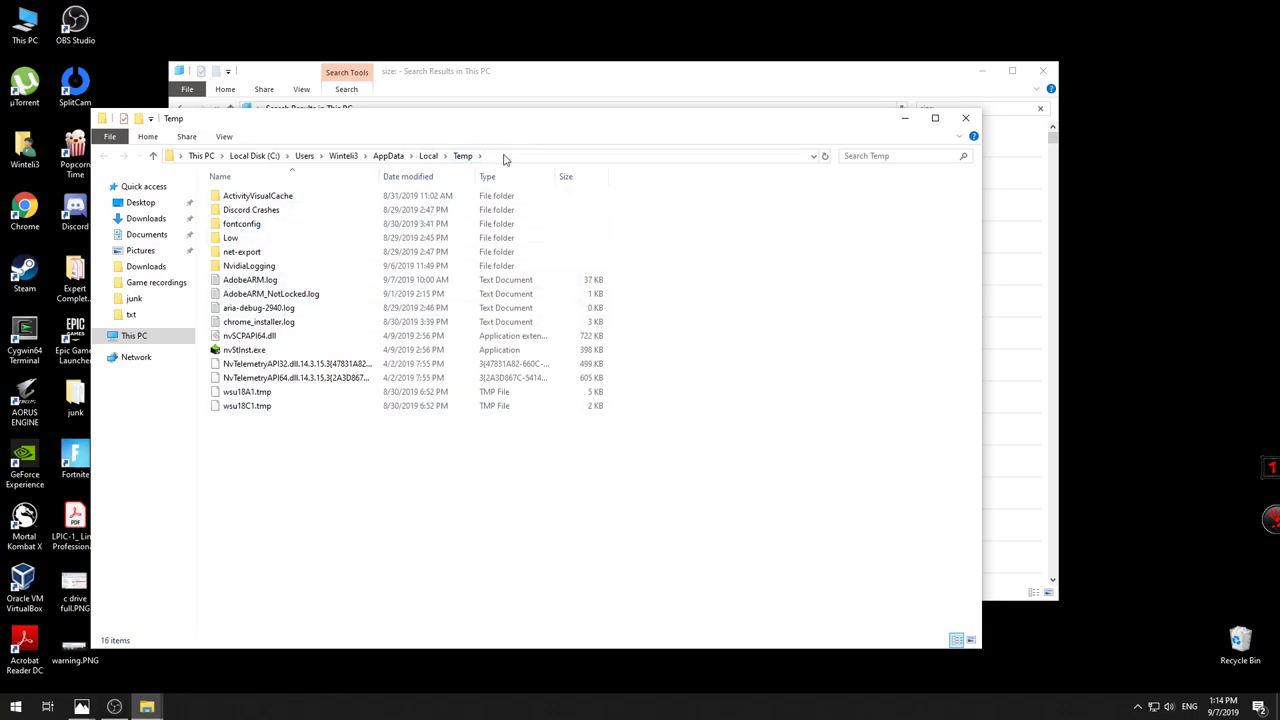
{"action": "mouse_move", "coordinate": [493, 129]}
{"action": "left_mouse_down"}
{"action": "mouse_move", "coordinate": [514, 140]}
{"action": "mouse_move", "coordinate": [478, 130]}
{"action": "left_mouse_up"}
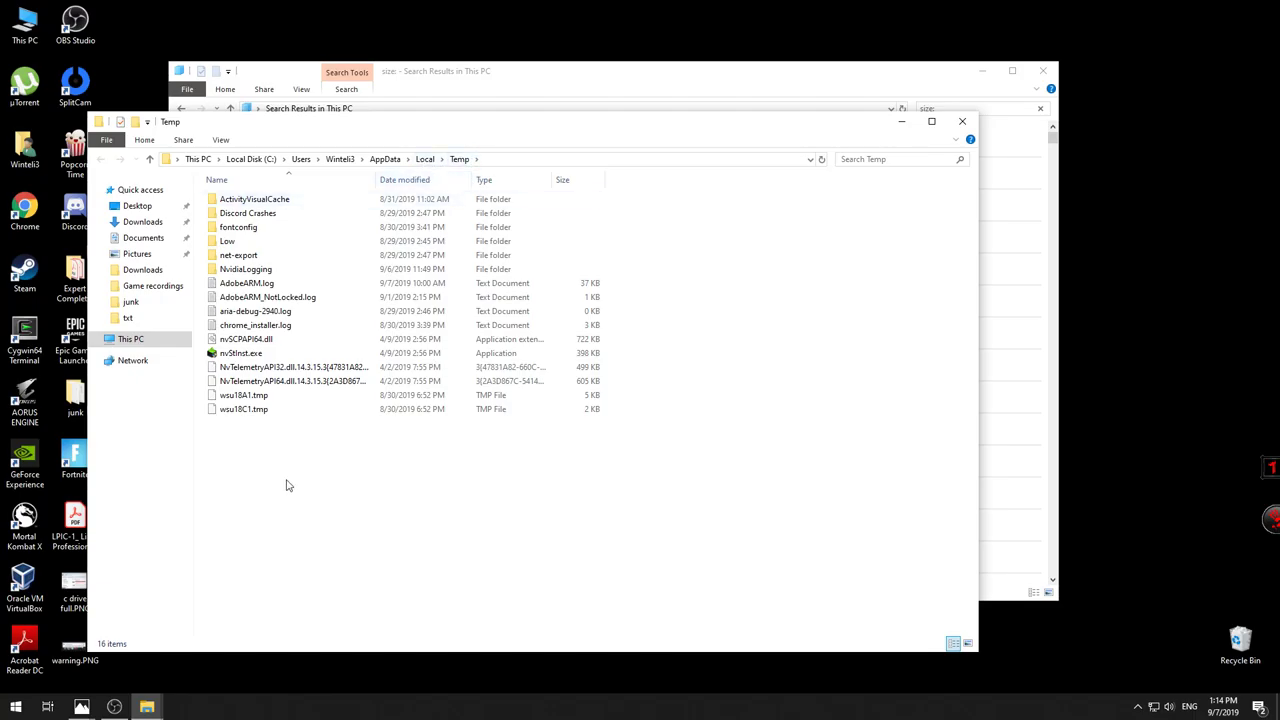
{"action": "key", "text": "ctrl+a"}
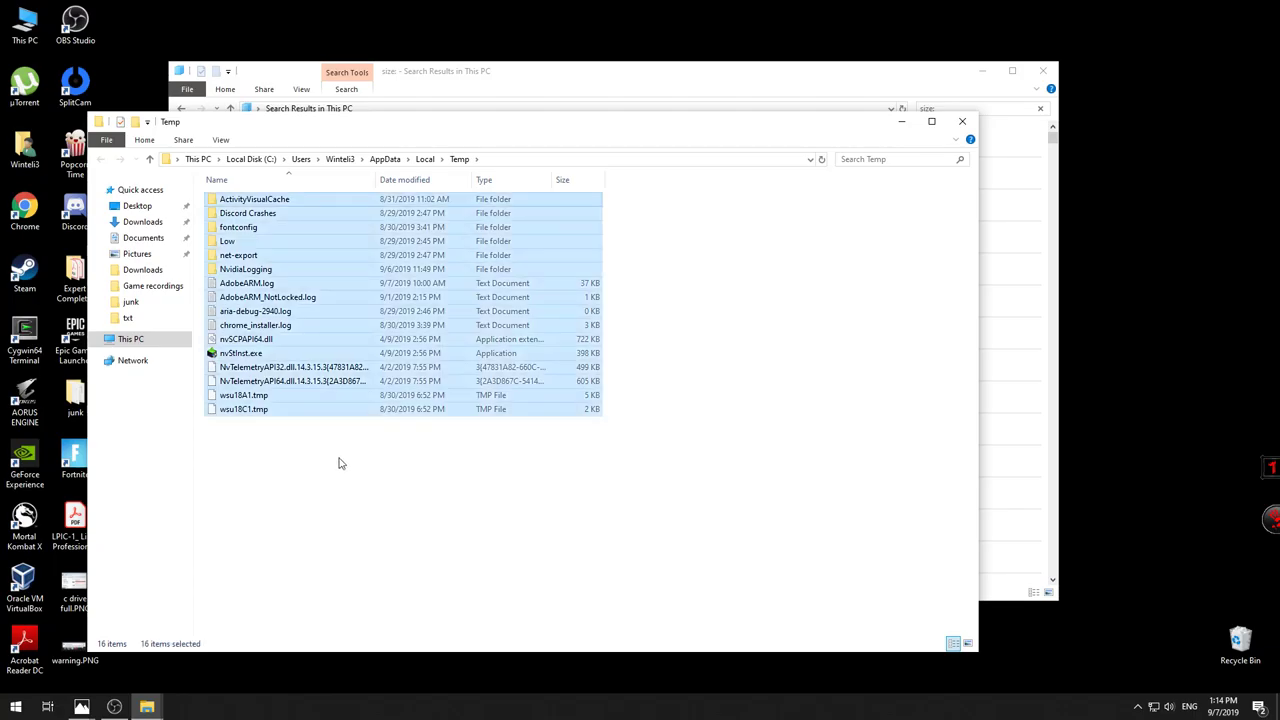
{"action": "key", "text": "Delete"}
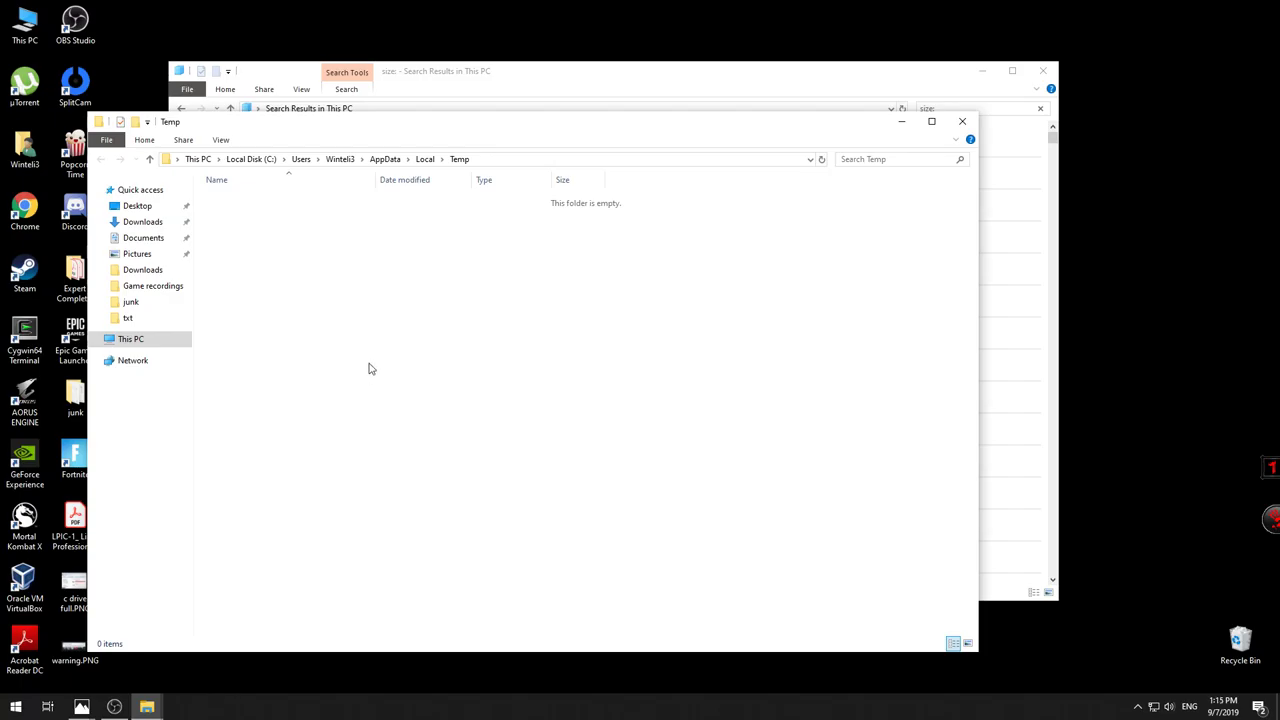
{"action": "left_click", "coordinate": [962, 124]}
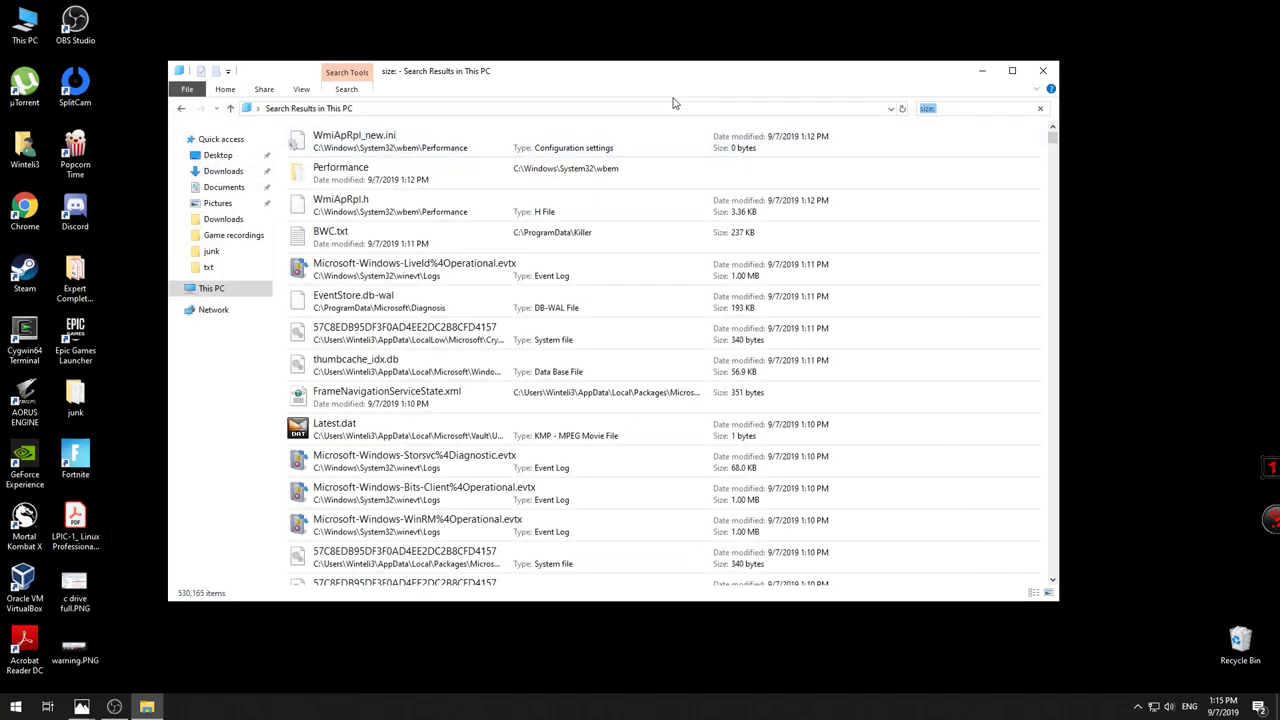
Open the Windows folder on Local Disk (C:) in a new File Explorer window
{"action": "double_click", "coordinate": [28, 26]}
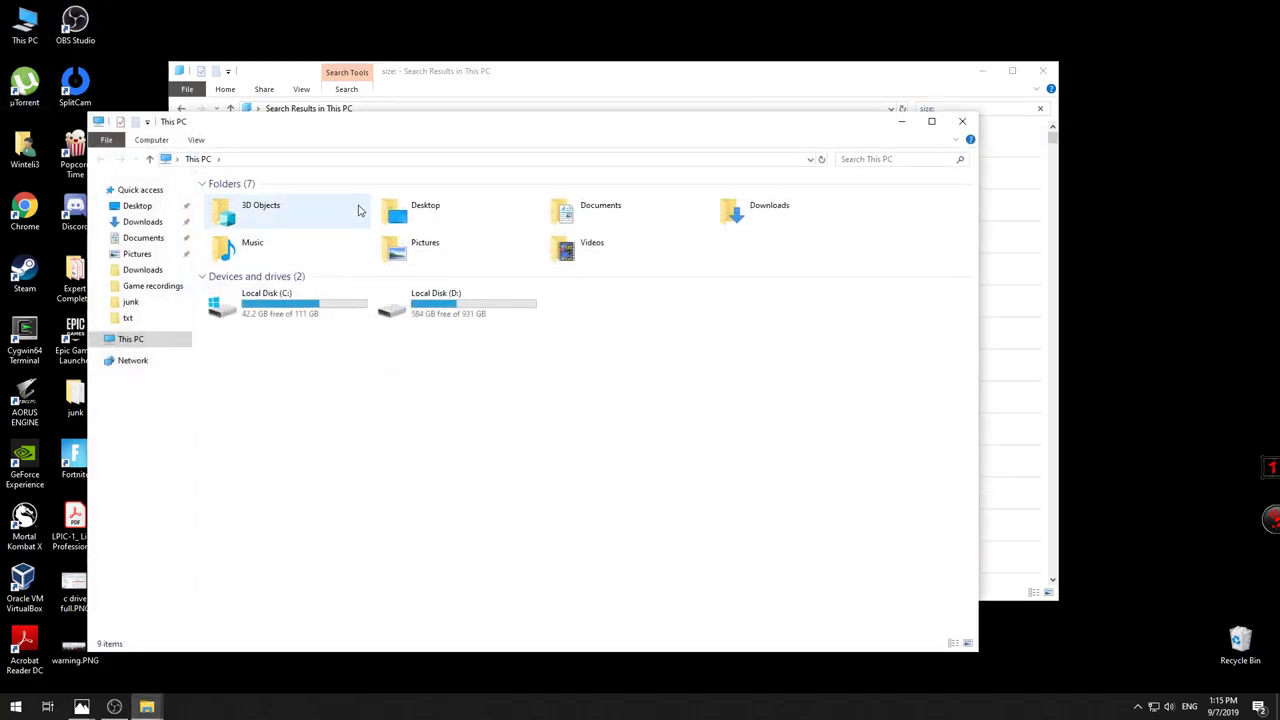
{"action": "double_click", "coordinate": [267, 313]}
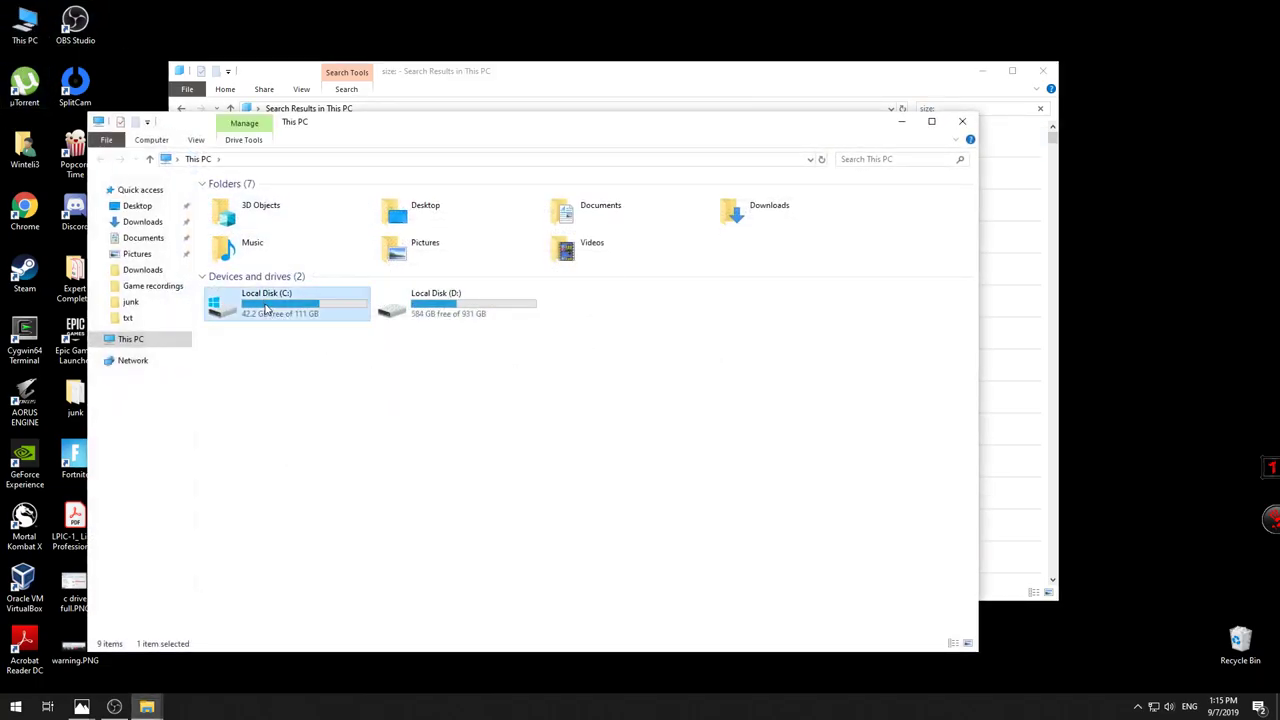
{"action": "left_click_drag", "start_coordinate": [445, 126], "coordinate": [406, 126]}
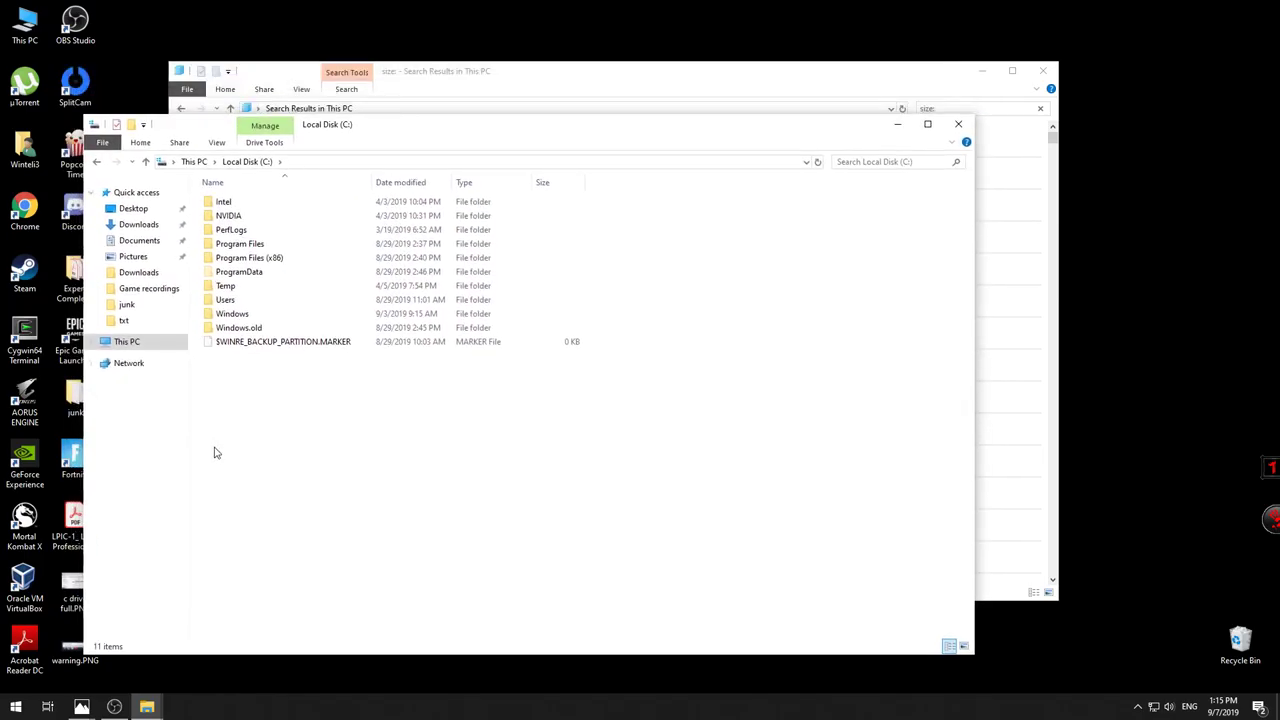
{"action": "double_click", "coordinate": [232, 315]}
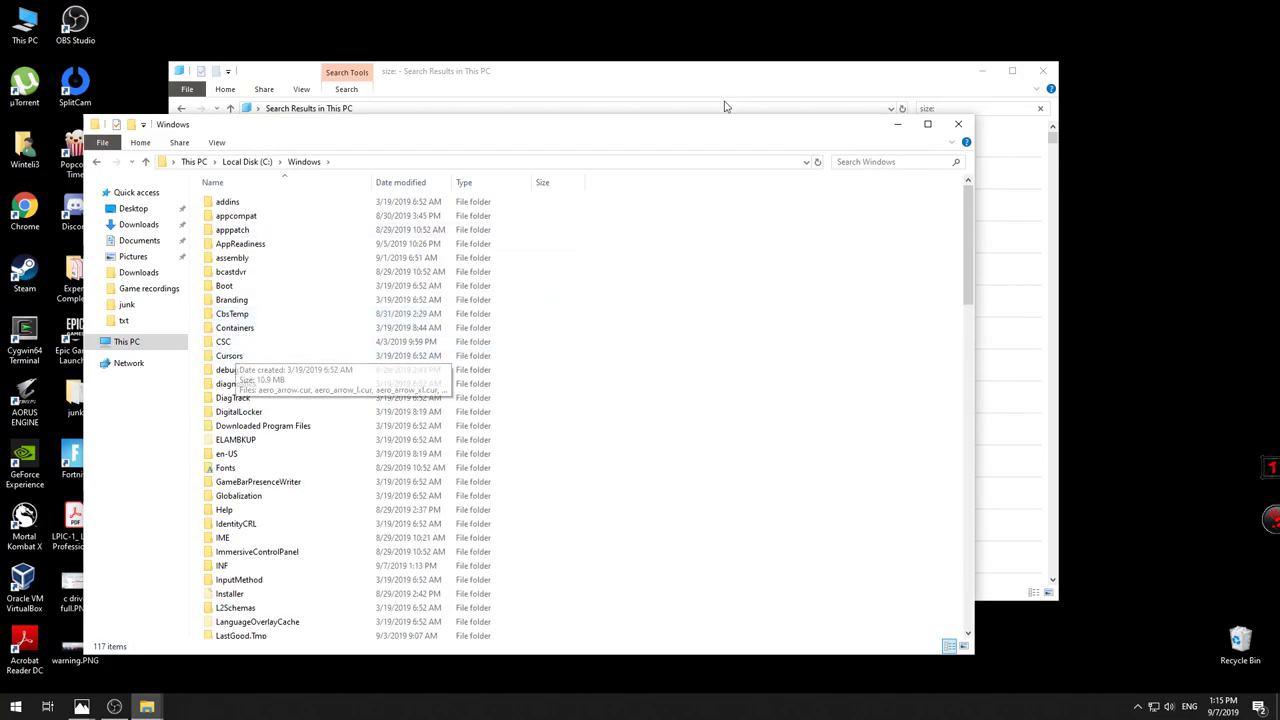
{"action": "left_click_drag", "start_coordinate": [697, 130], "coordinate": [677, 117]}
Find the Temp folder inside the Windows folder and open it
{"action": "scroll", "coordinate": [292, 420], "scroll_direction": "down", "scroll_amount": 10}
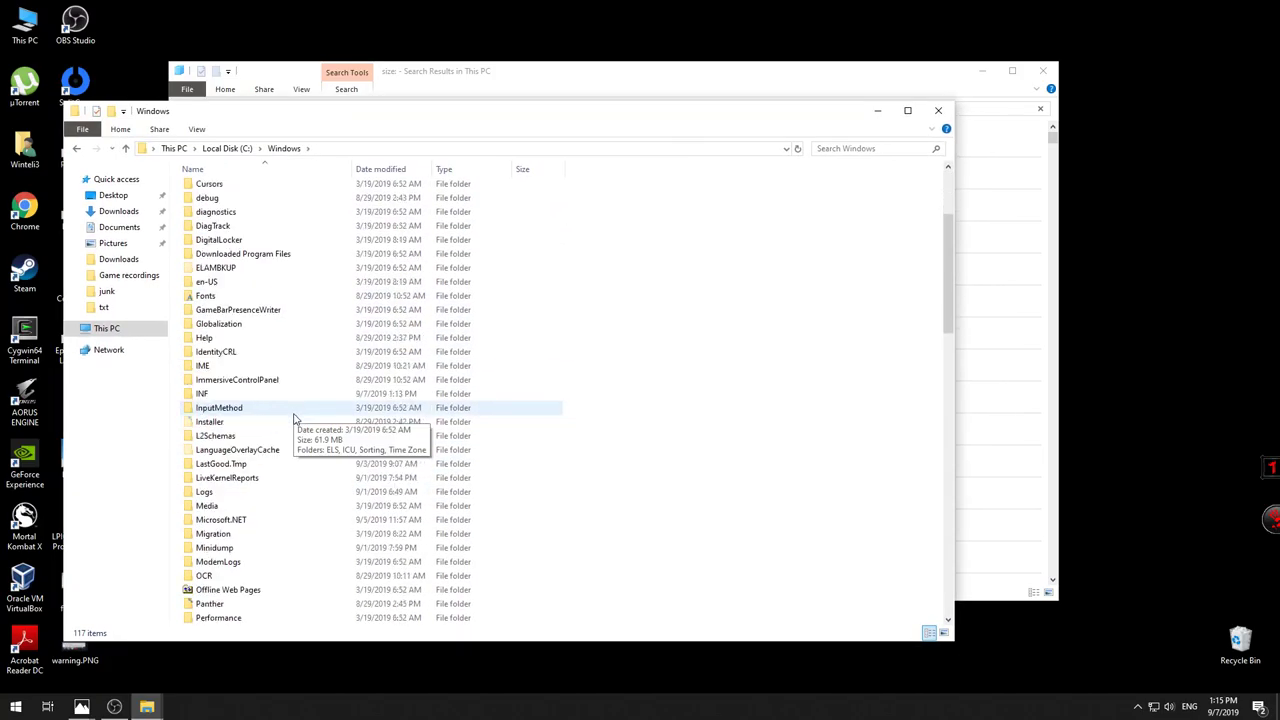
{"action": "scroll", "coordinate": [291, 432], "scroll_direction": "down", "scroll_amount": 3}
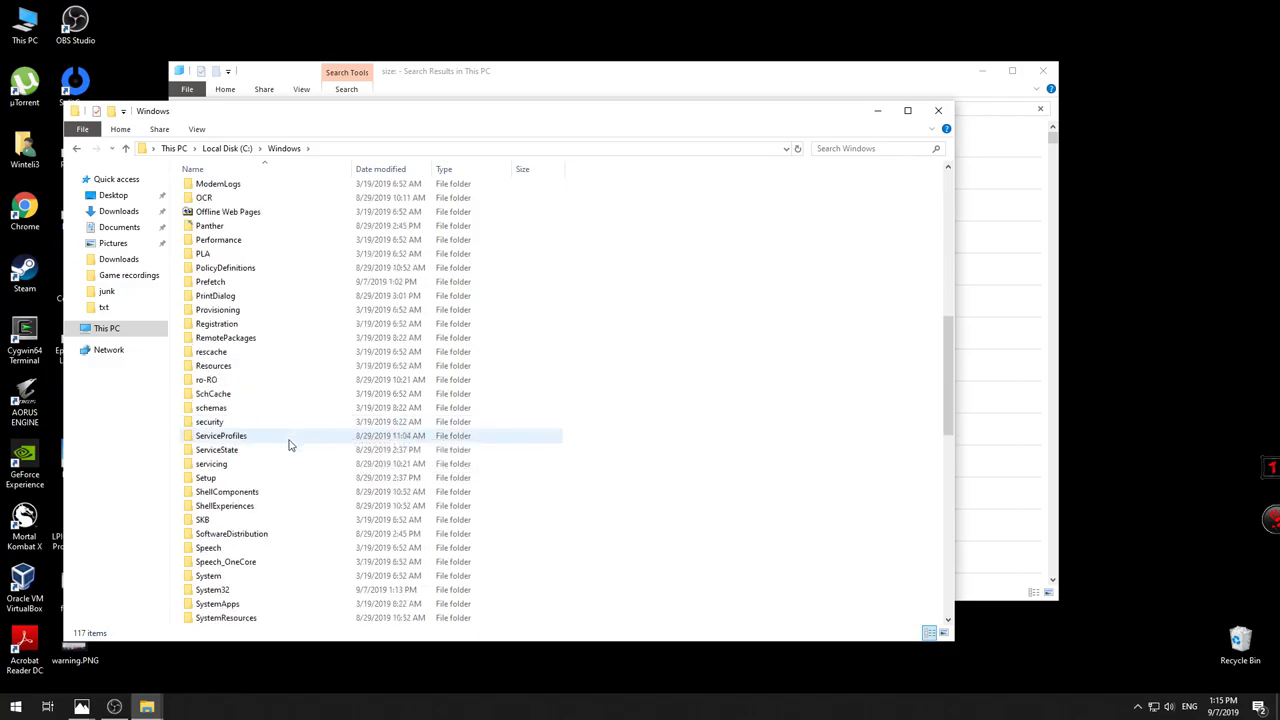
{"action": "scroll", "coordinate": [280, 462], "scroll_direction": "down", "scroll_amount": 6}
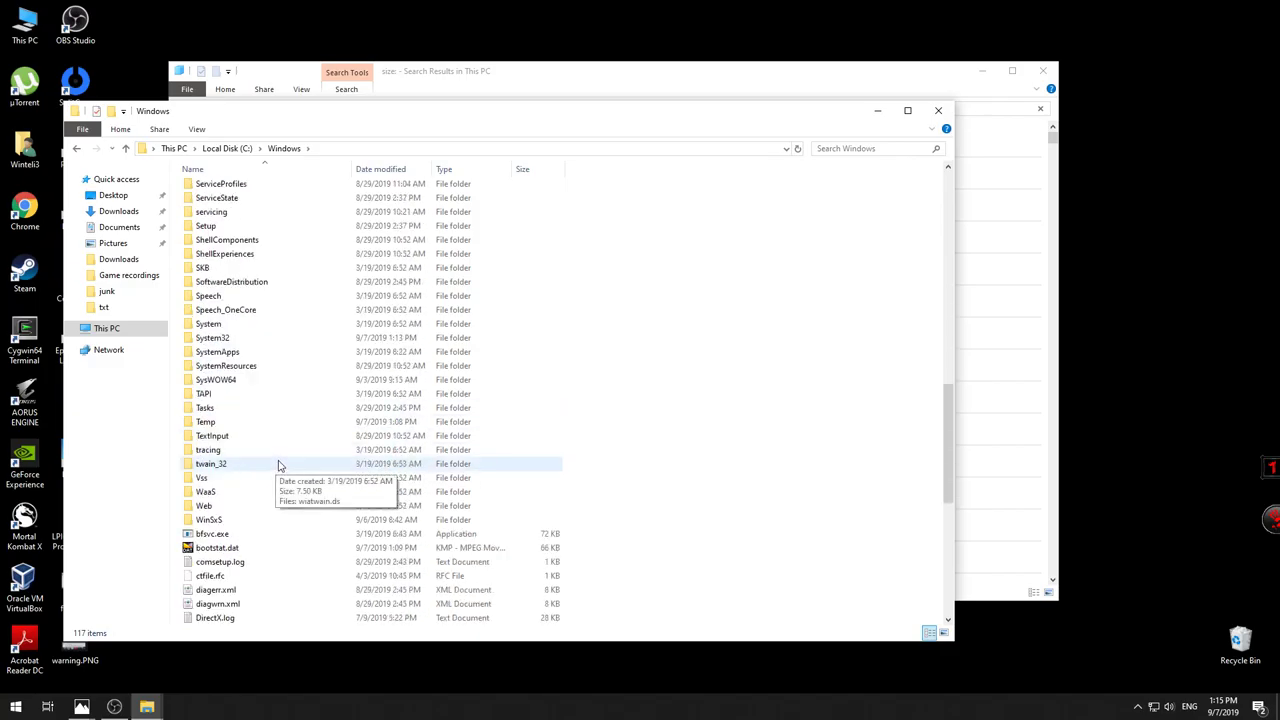
{"action": "scroll", "coordinate": [277, 451], "scroll_direction": "up", "scroll_amount": 8}
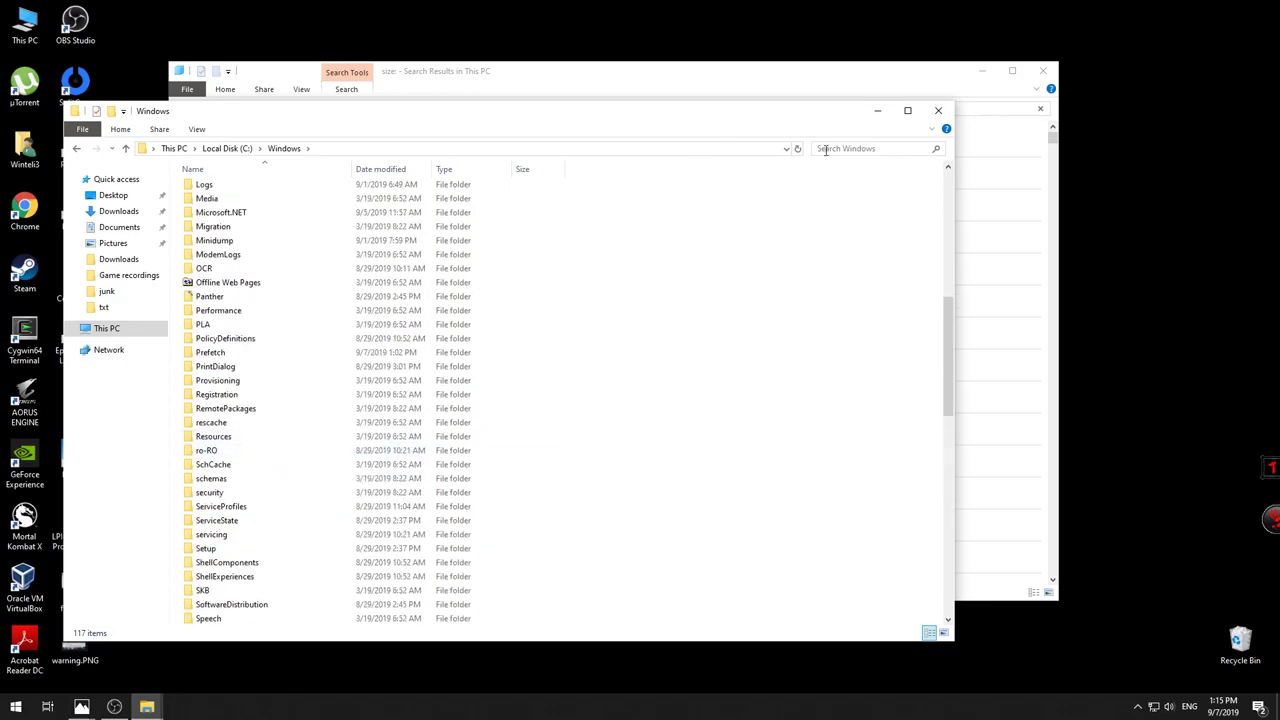
{"action": "scroll", "coordinate": [290, 320], "scroll_direction": "down", "scroll_amount": 1}
{"action": "left_click", "coordinate": [226, 340]}
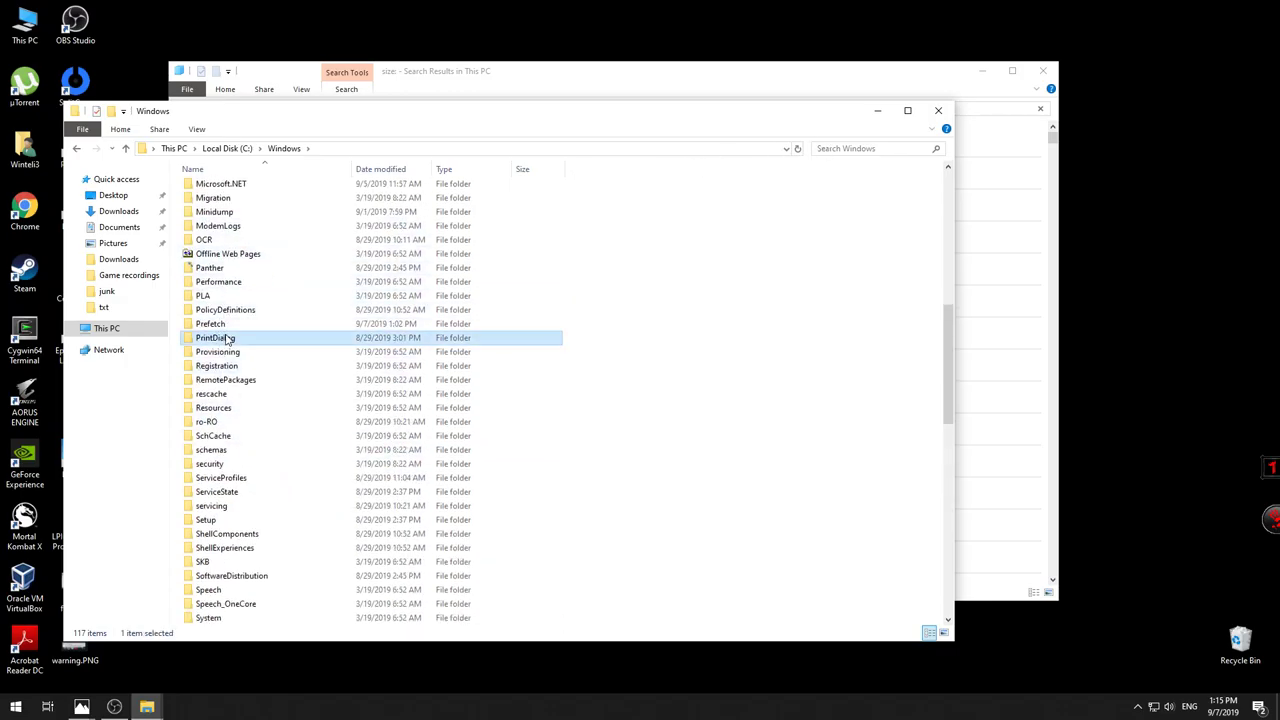
{"action": "key", "text": "t"}
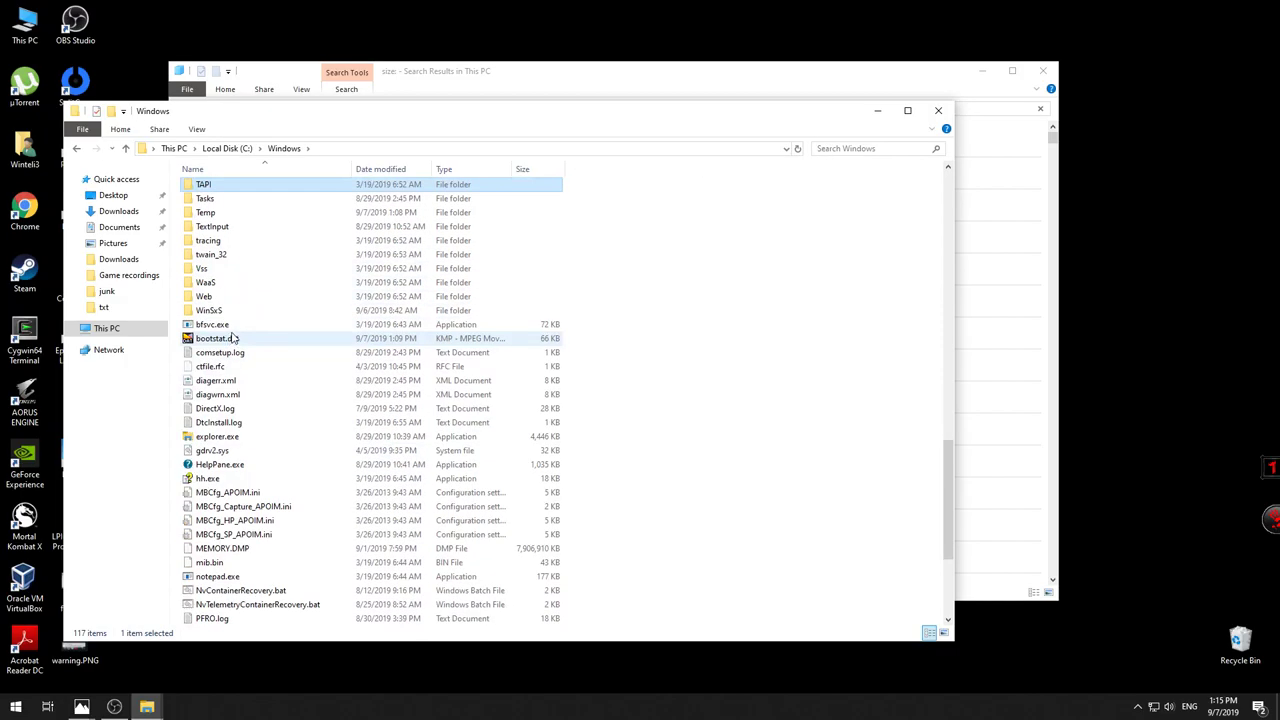
{"action": "left_click", "coordinate": [222, 212]}
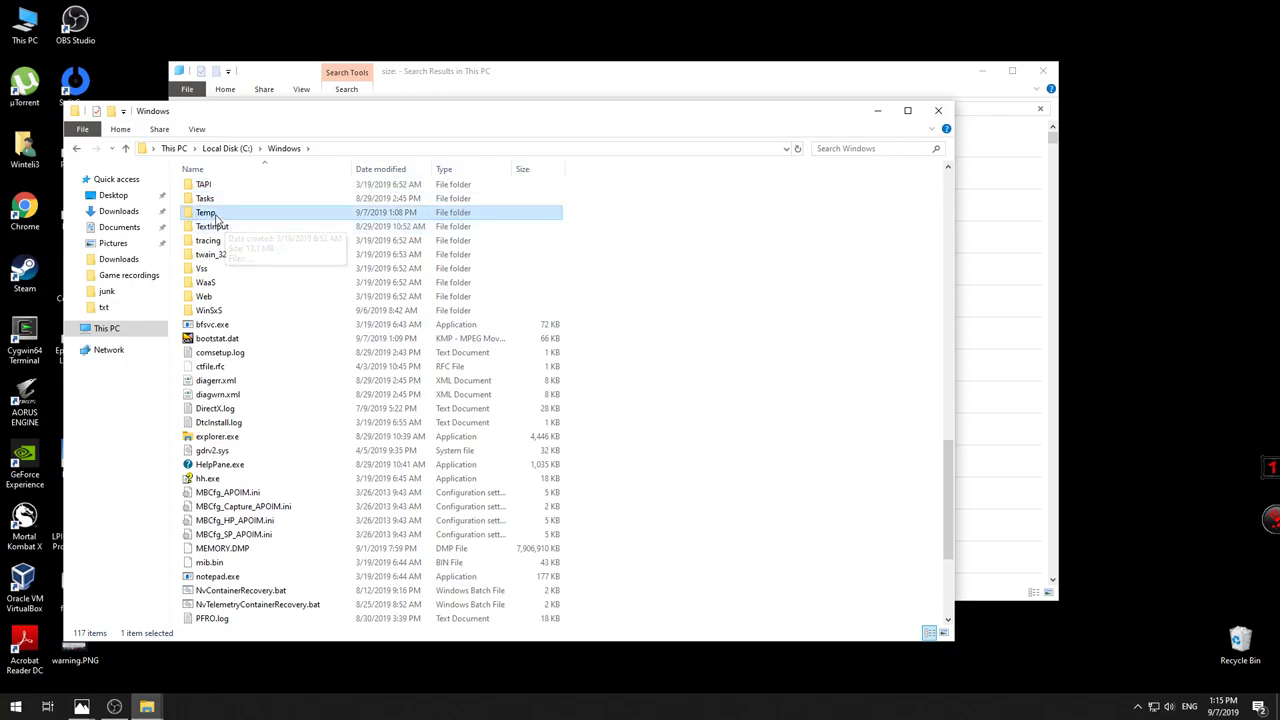
{"action": "double_click", "coordinate": [285, 217]}
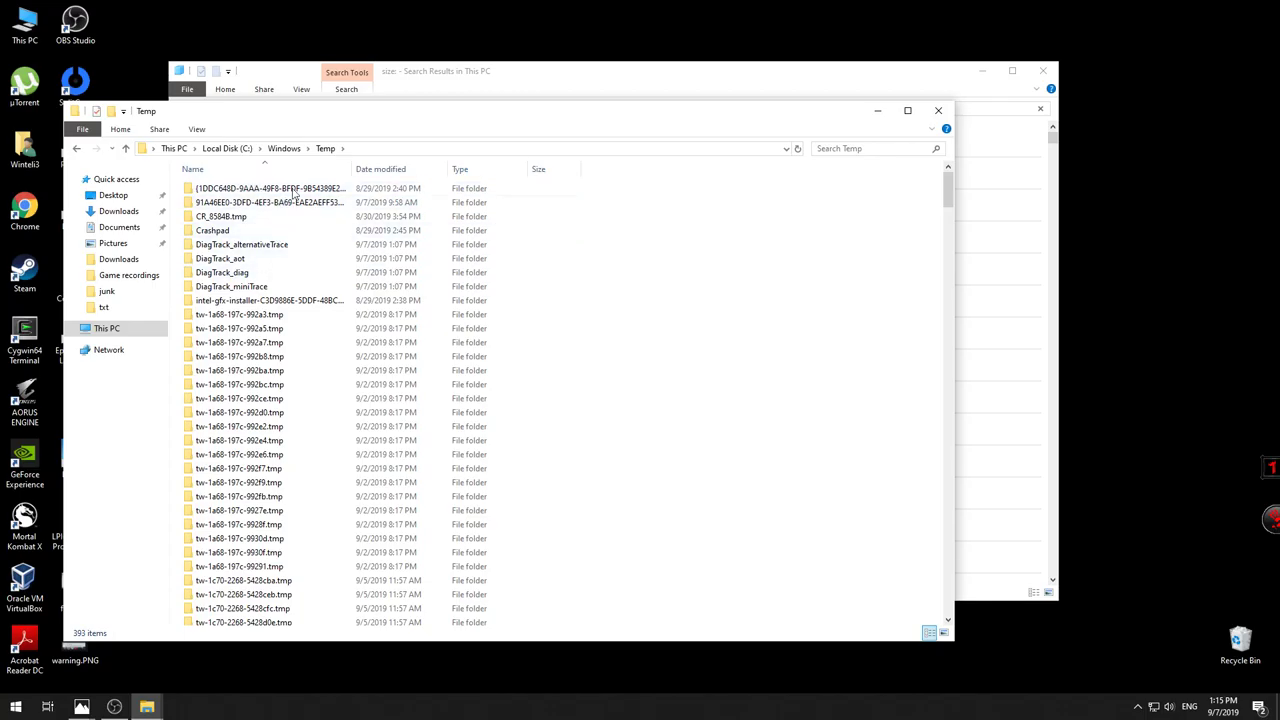
Return to the Windows folder and check the Temp folder's size in its properties
{"action": "left_click", "coordinate": [284, 148]}
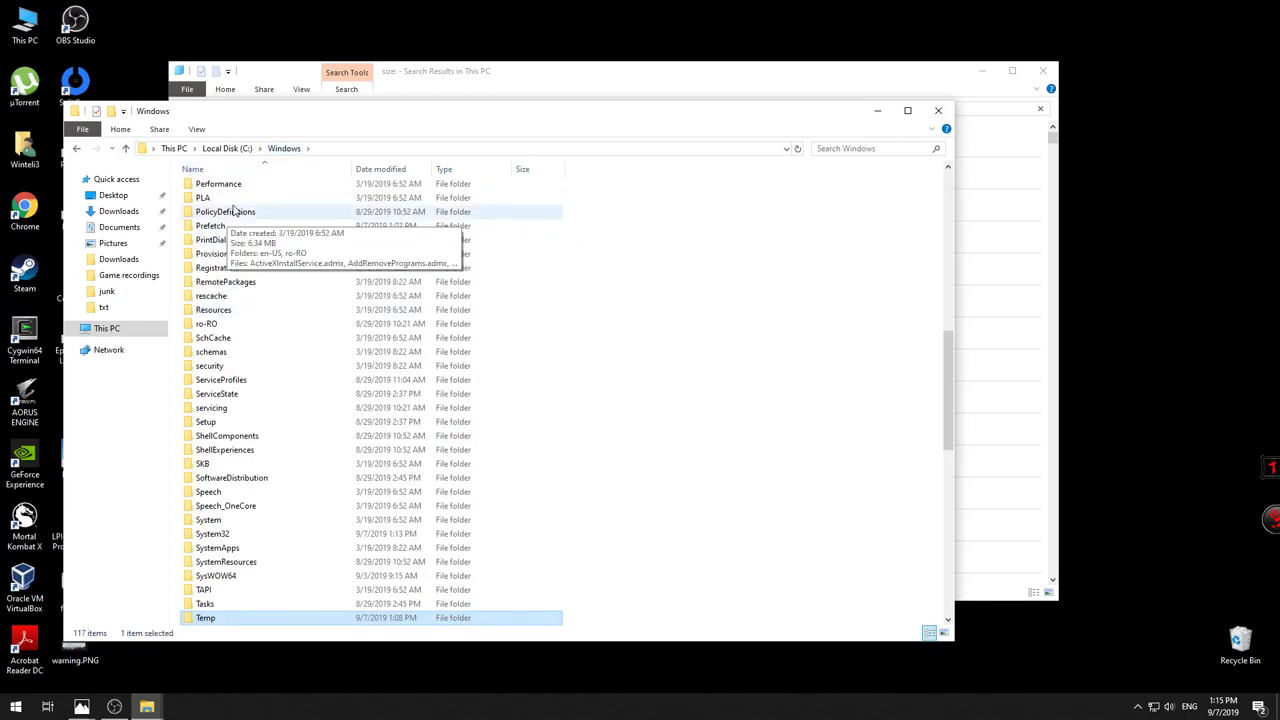
{"action": "scroll", "coordinate": [230, 543], "scroll_direction": "down", "scroll_amount": 2}
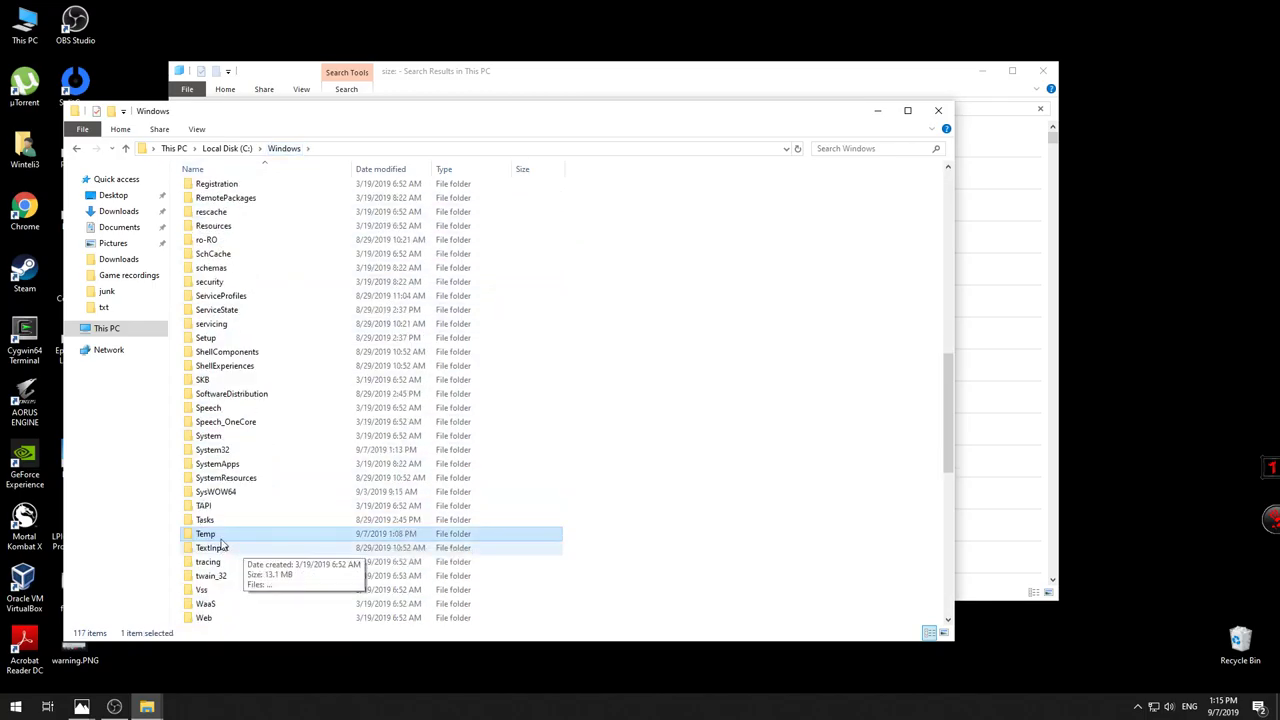
{"action": "right_click", "coordinate": [224, 537]}
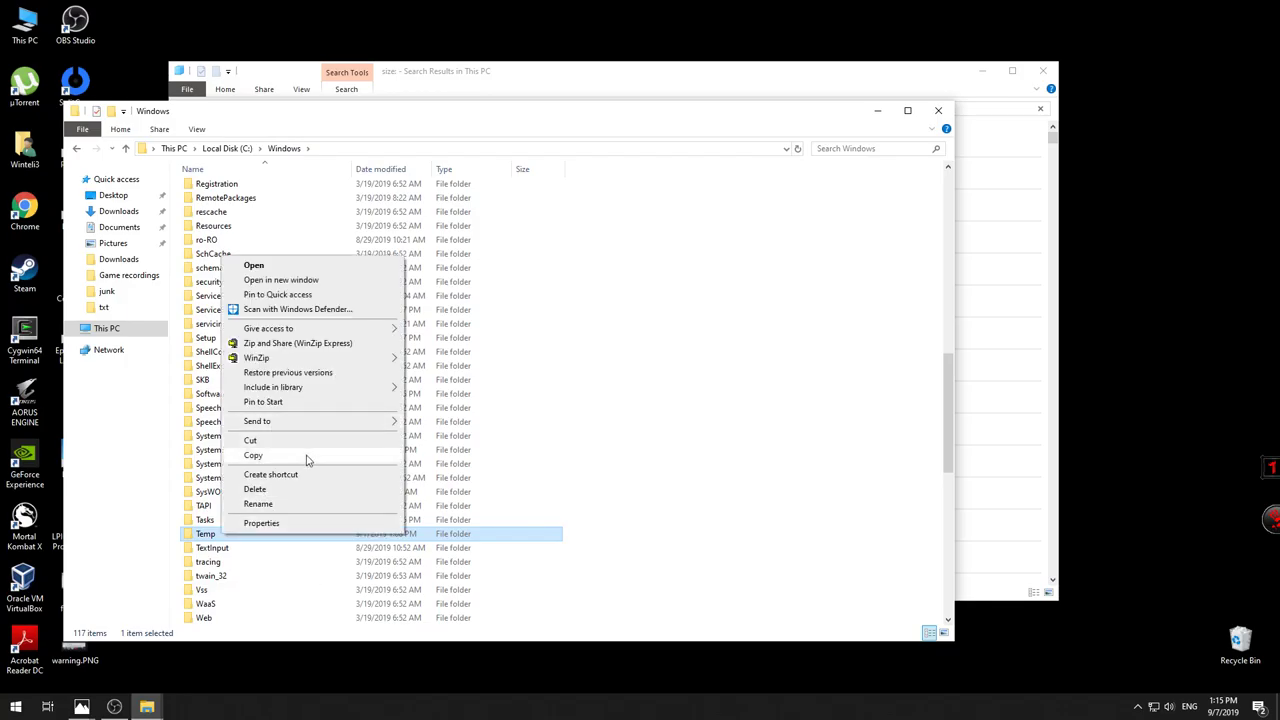
{"action": "left_click", "coordinate": [264, 525]}
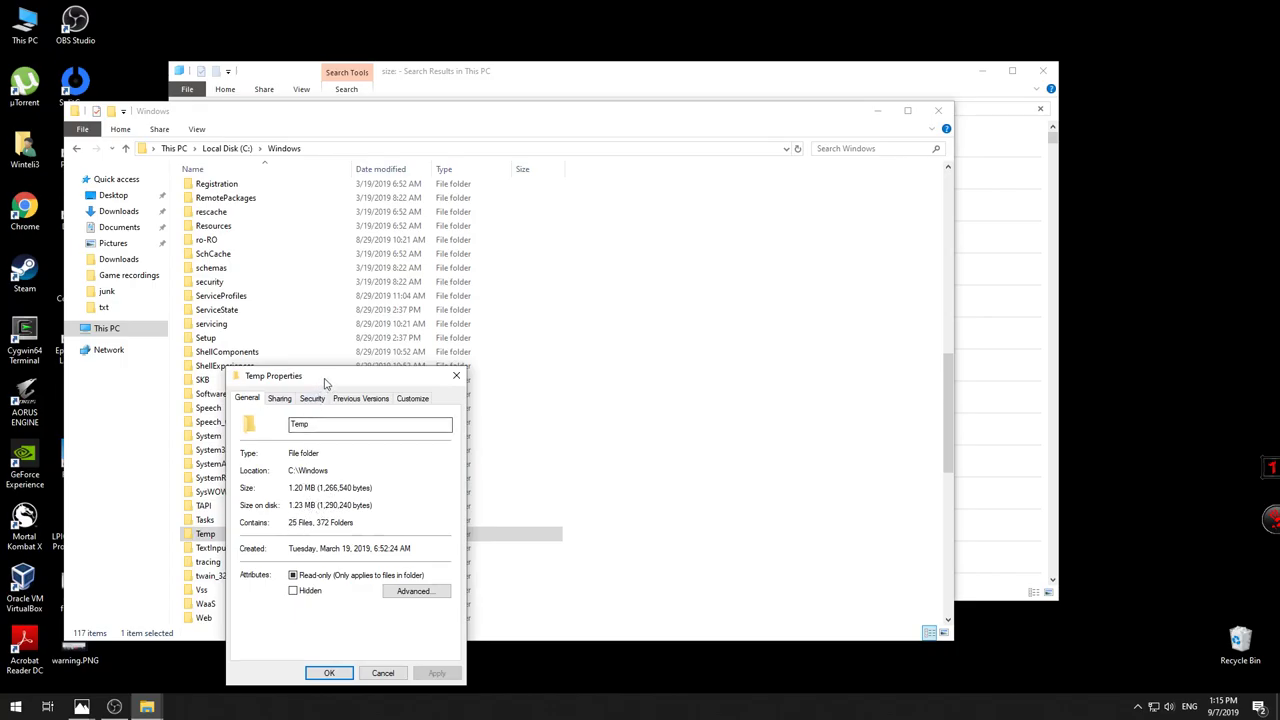
{"action": "left_click_drag", "start_coordinate": [323, 380], "coordinate": [787, 247]}
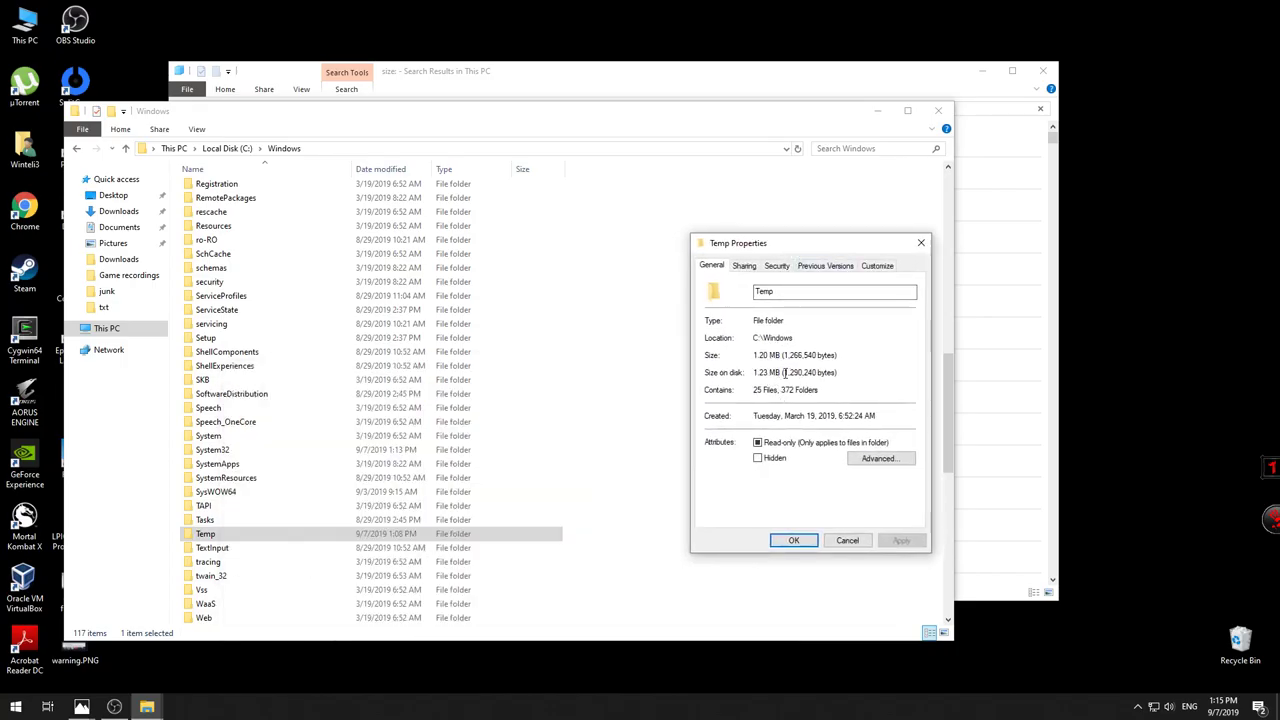
{"action": "left_click", "coordinate": [921, 243]}
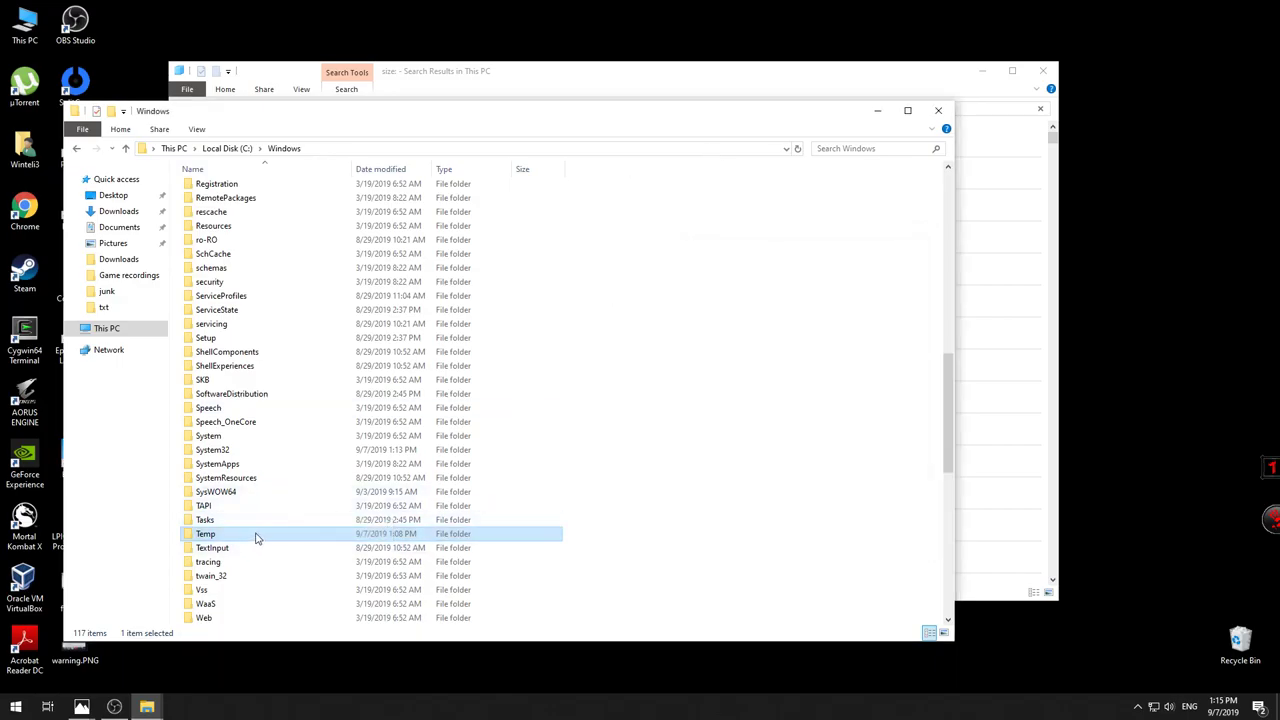
Open the Temp folder in C:\Windows again and widen its Name column to show the full names
{"action": "mouse_move", "coordinate": [256, 538]}
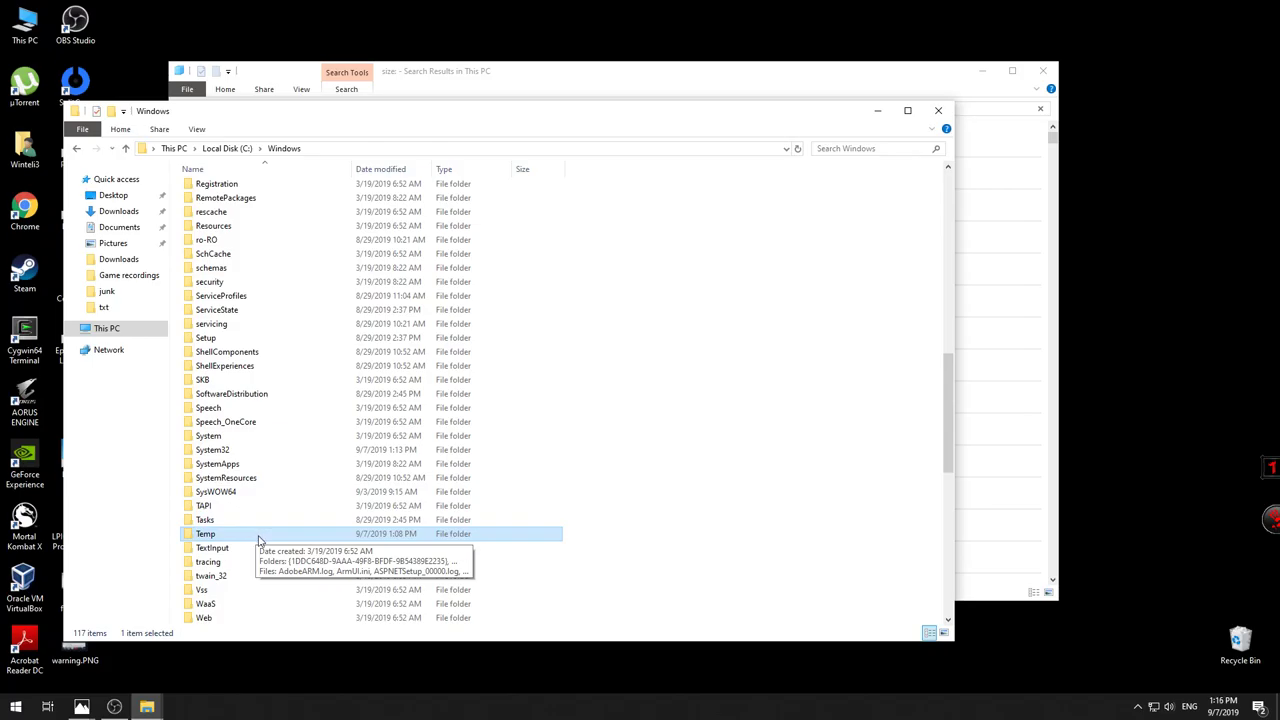
{"action": "left_click", "coordinate": [207, 538]}
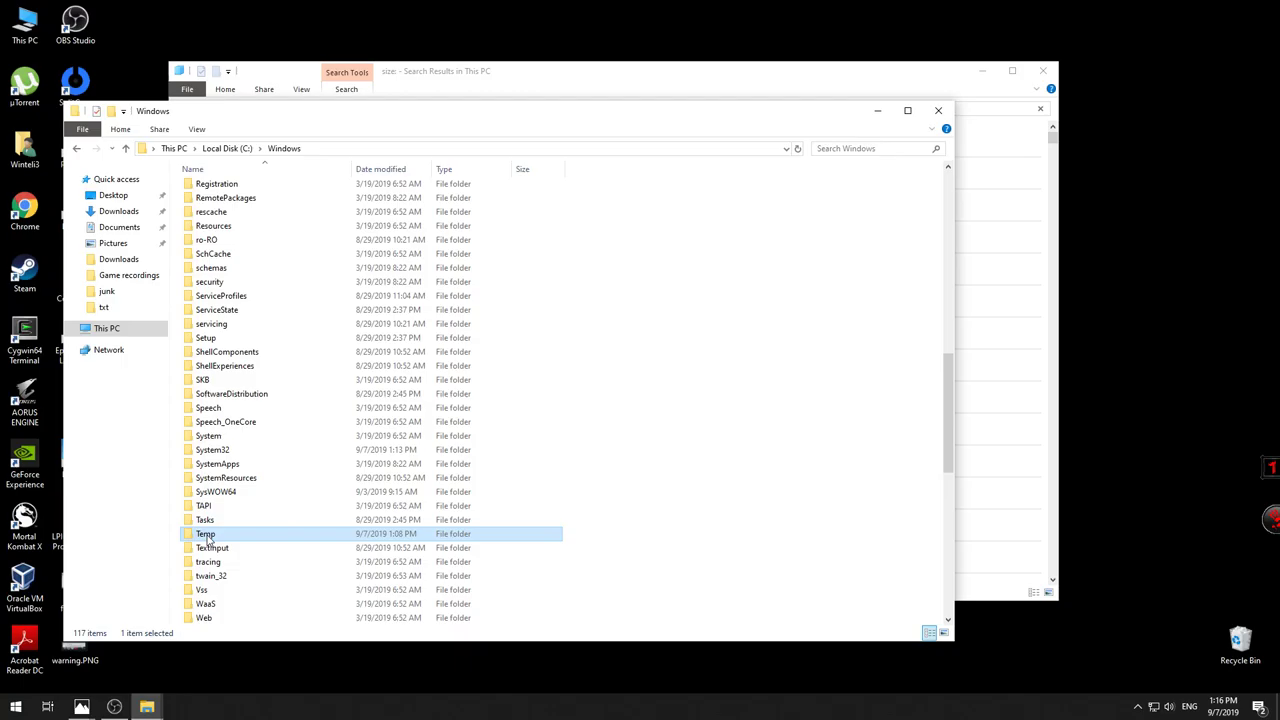
{"action": "double_click", "coordinate": [262, 538]}
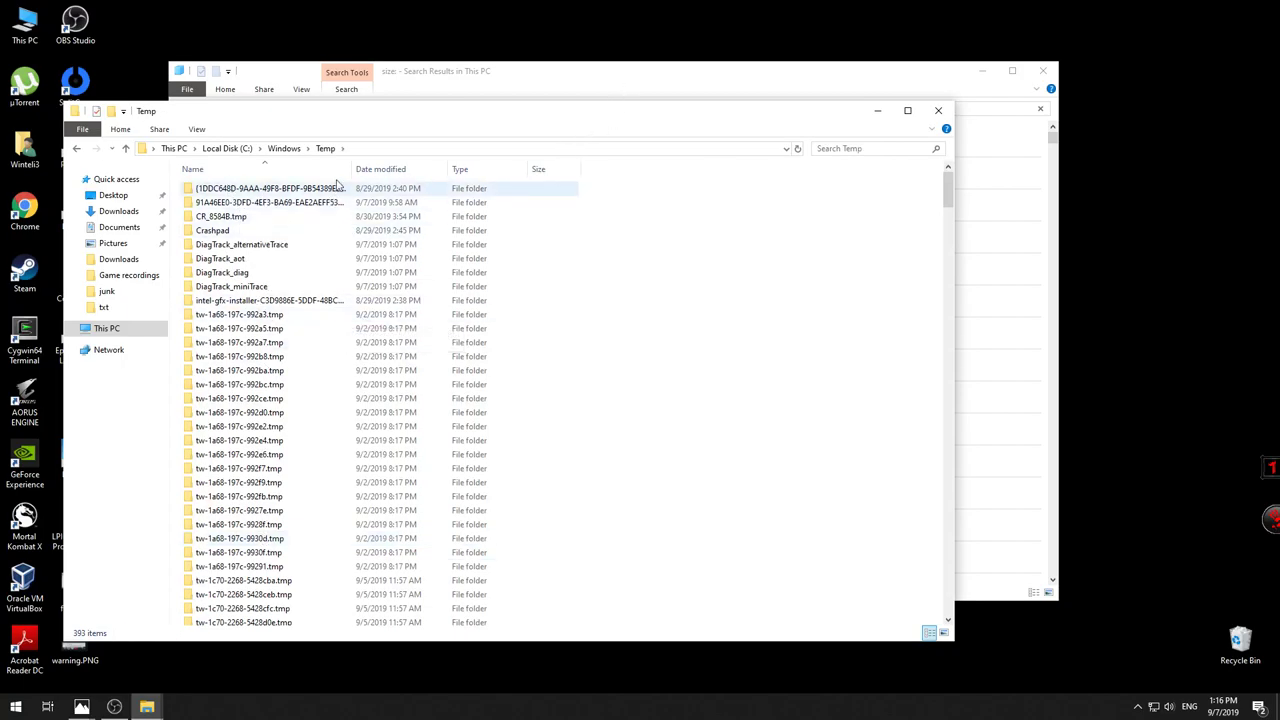
{"action": "left_click_drag", "start_coordinate": [469, 168], "coordinate": [571, 166]}
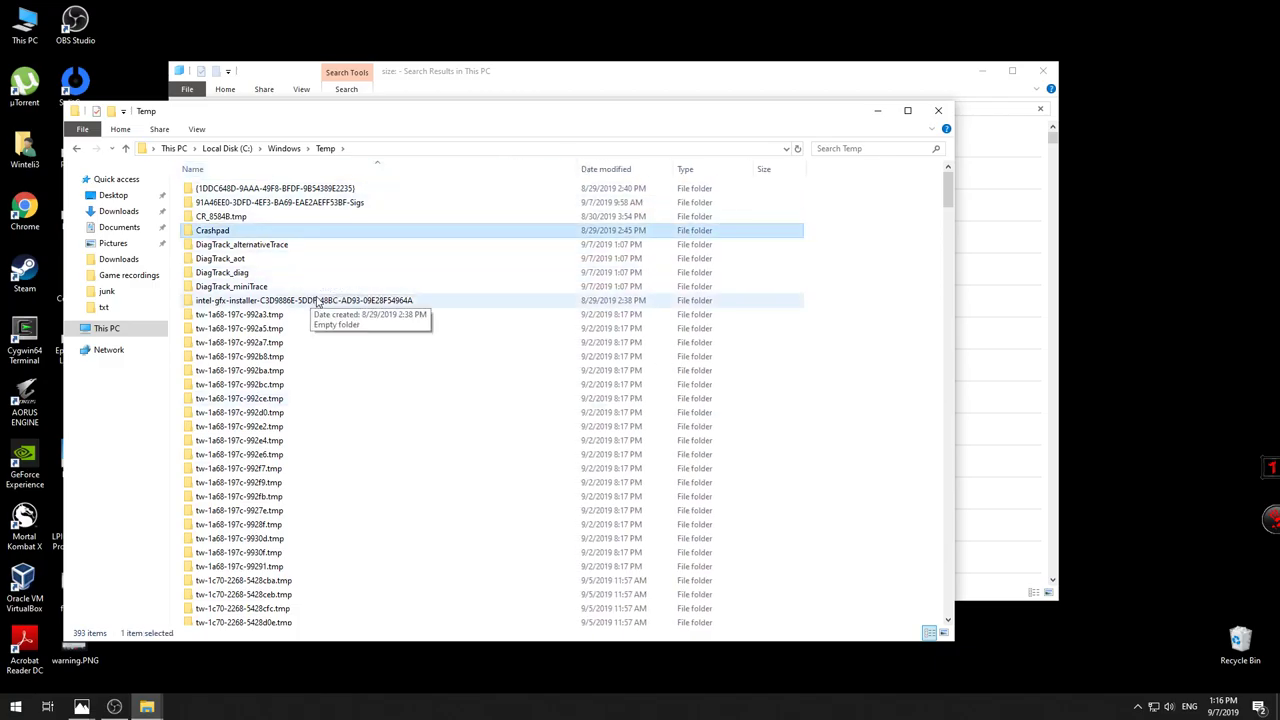
Delete all files and folders in C:\Windows\Temp, skipping all current items that require administrator permission
{"action": "key", "text": "ctrl+a"}
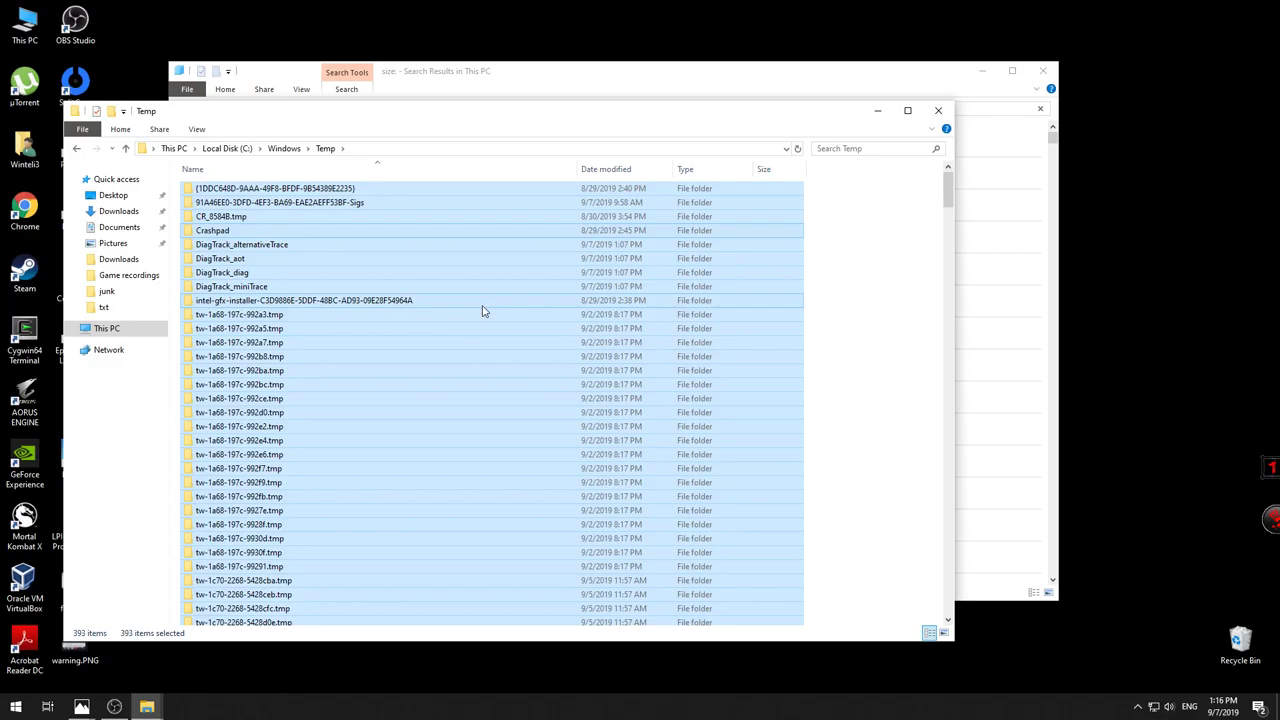
{"action": "key", "text": "Delete"}
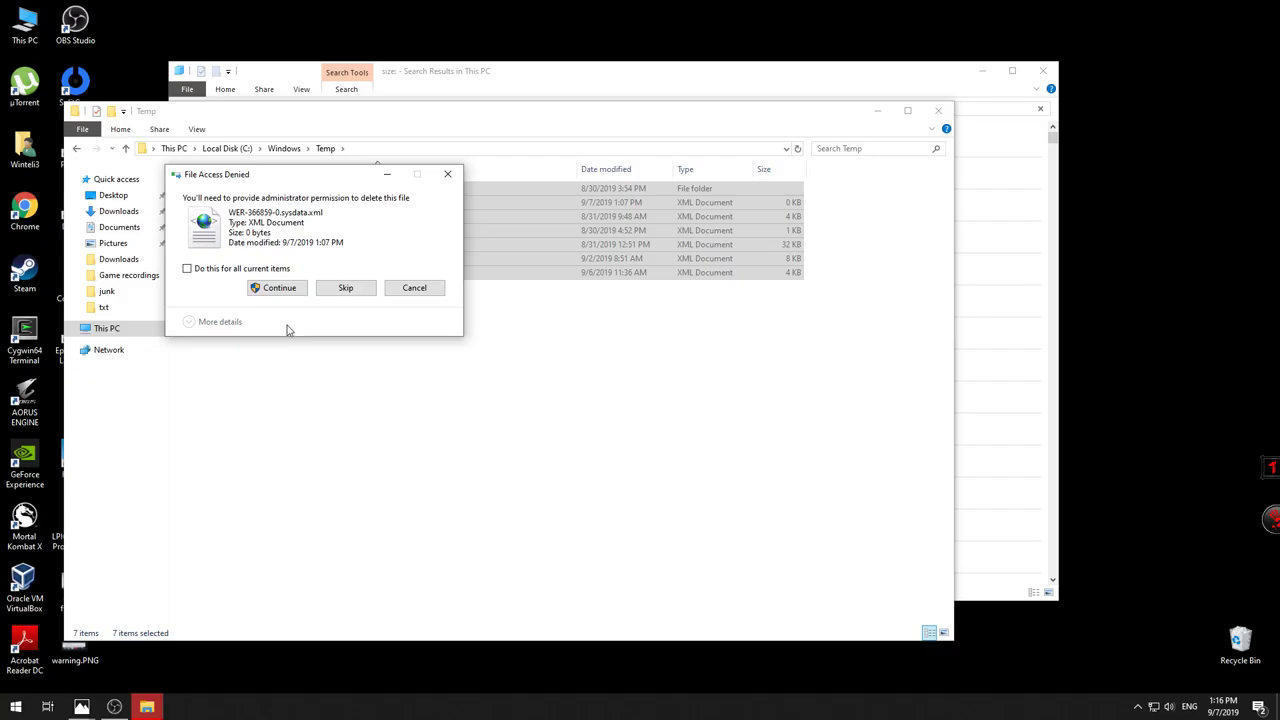
{"action": "left_click_drag", "start_coordinate": [312, 177], "coordinate": [932, 205]}
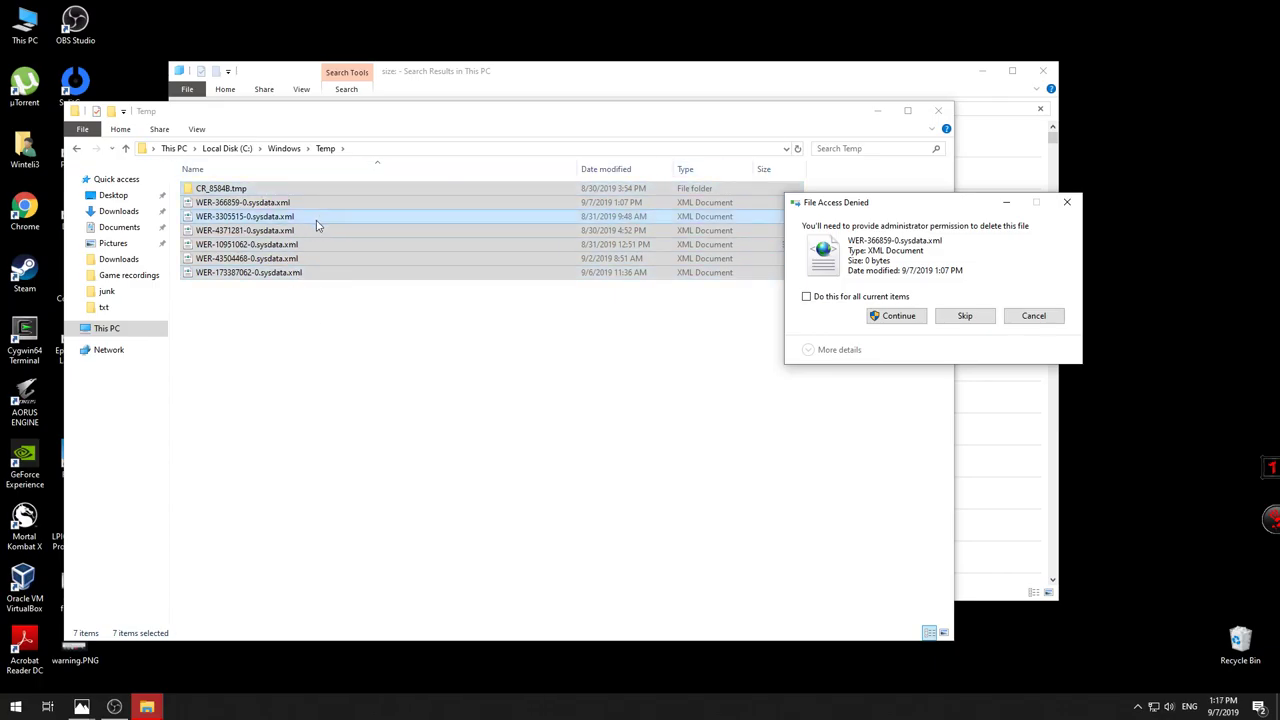
{"action": "left_click", "coordinate": [966, 317]}
{"action": "left_click", "coordinate": [964, 320]}
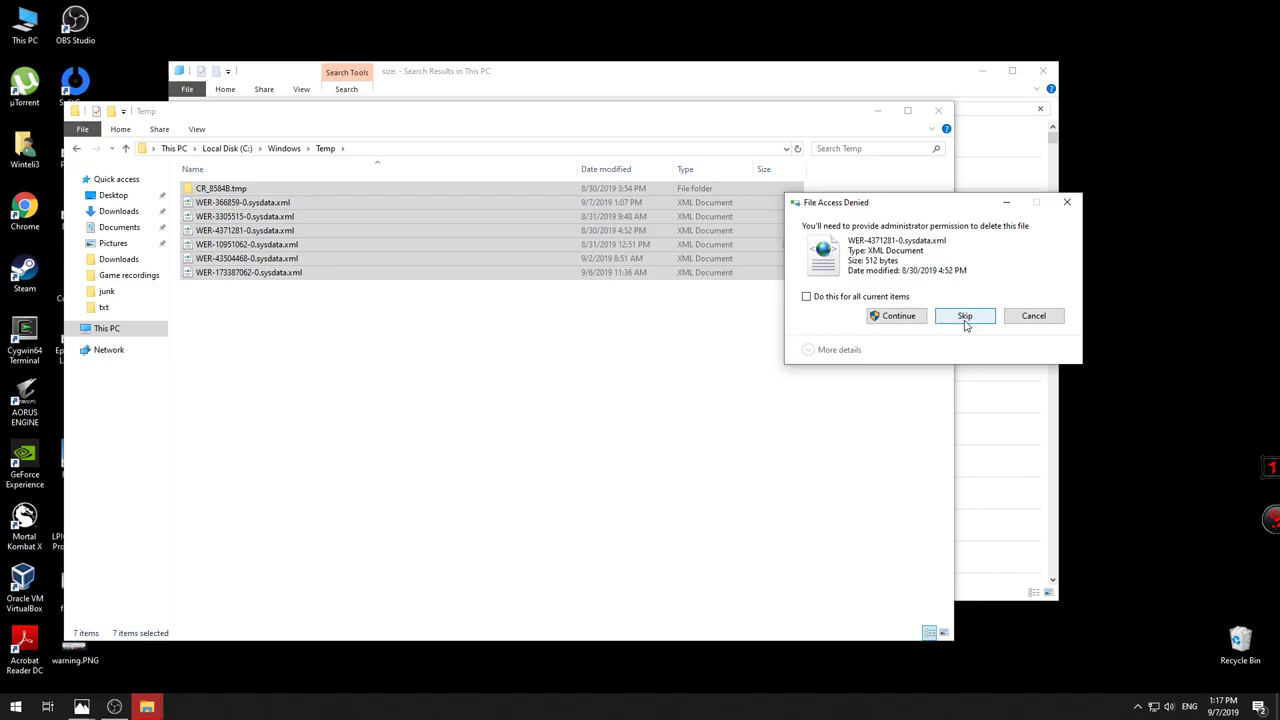
{"action": "left_click", "coordinate": [965, 322]}
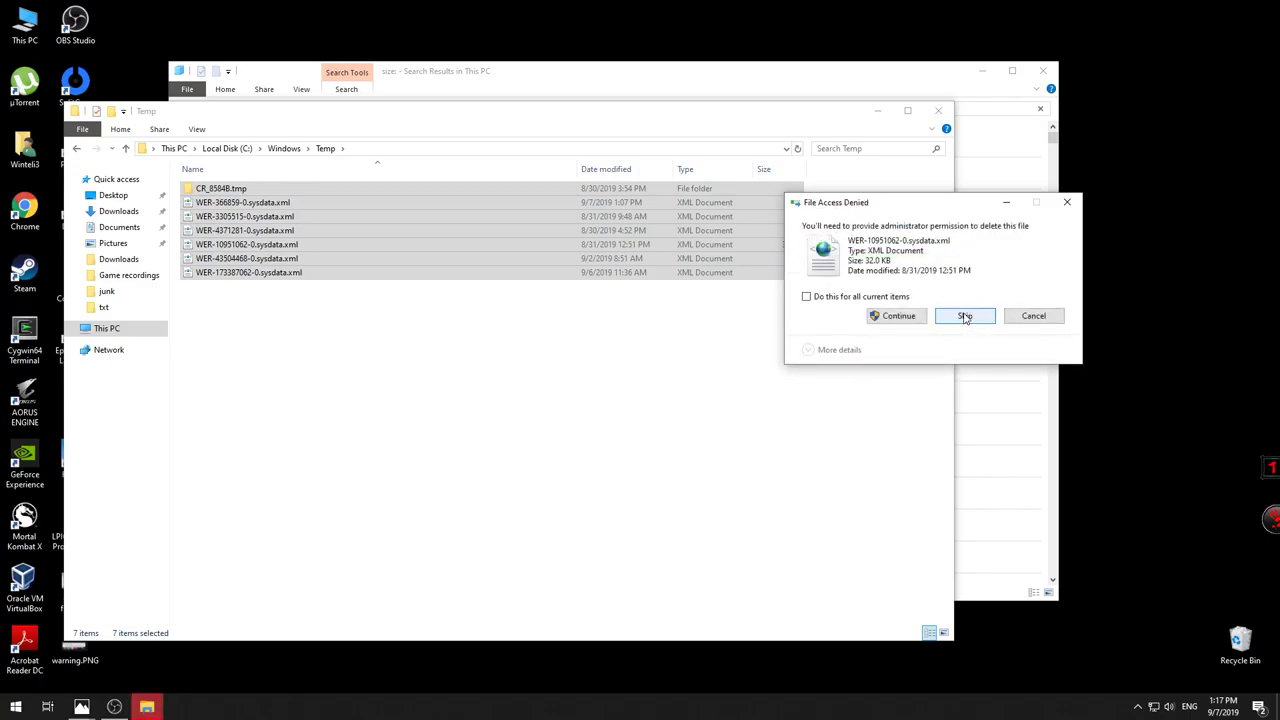
{"action": "left_click", "coordinate": [837, 299]}
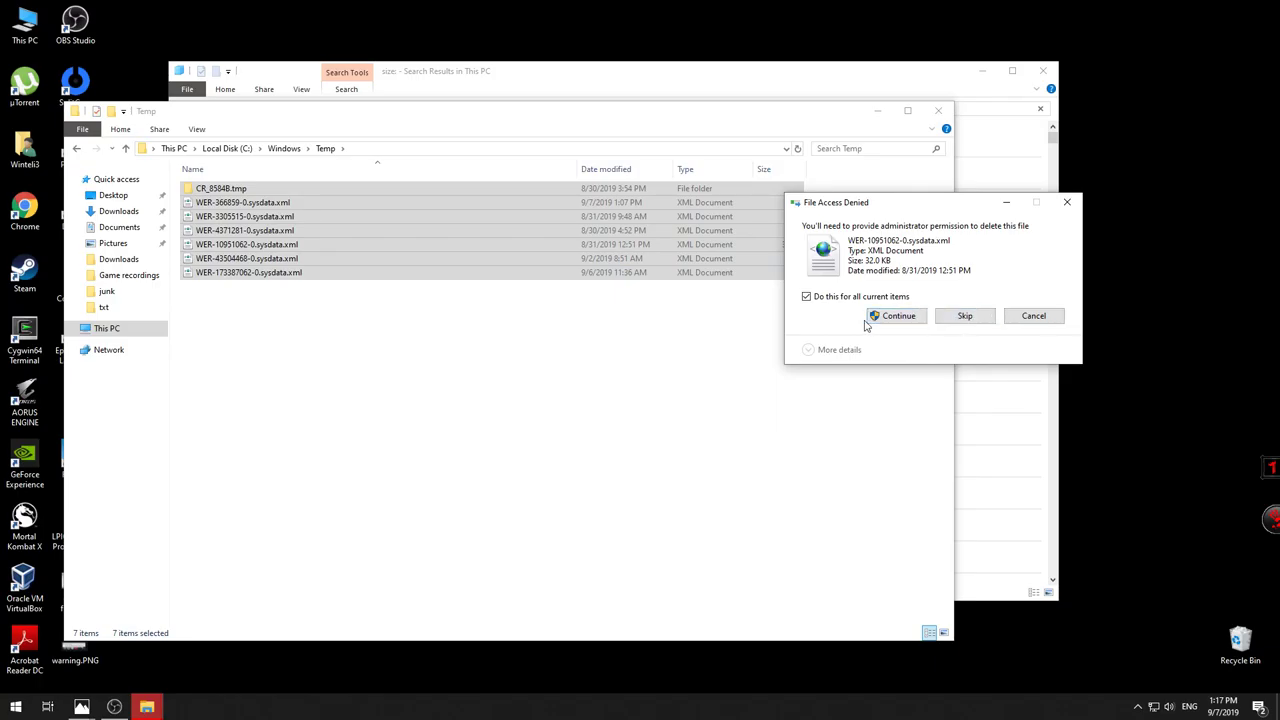
{"action": "left_click", "coordinate": [966, 318]}
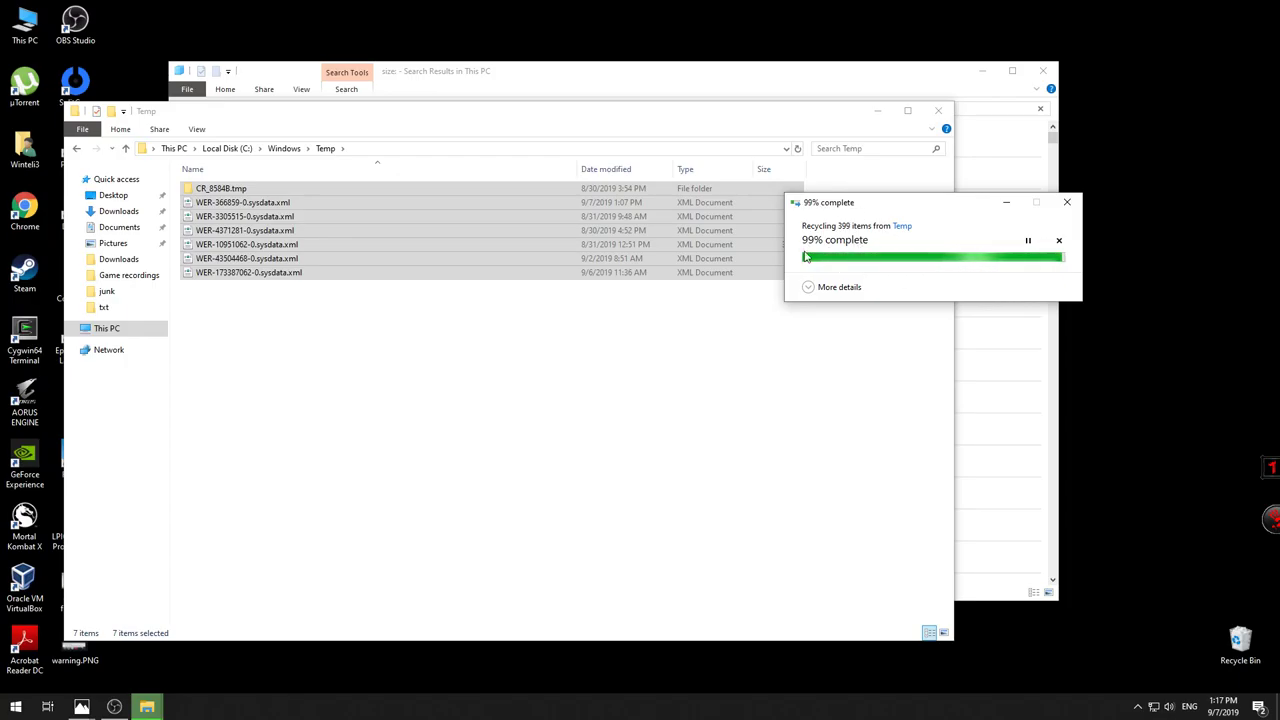
{"action": "left_click", "coordinate": [359, 379]}
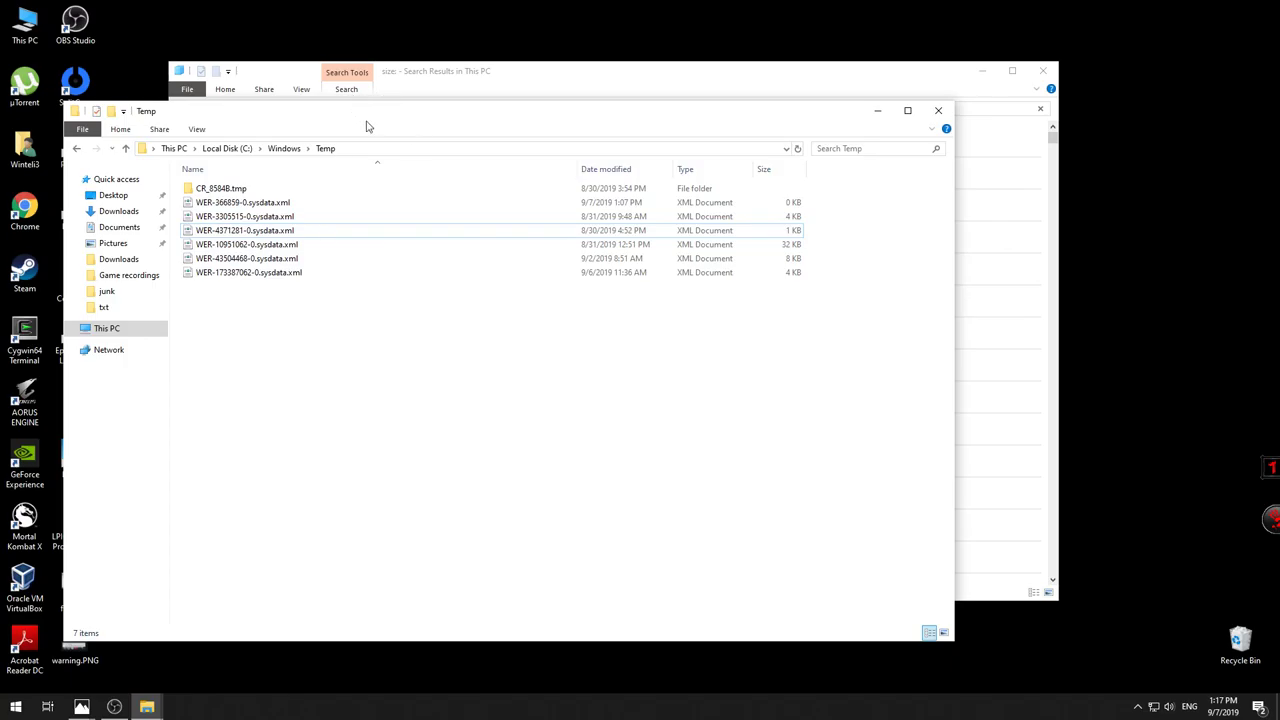
Empty the Recycle Bin, permanently deleting all of its items
{"action": "left_click_drag", "start_coordinate": [377, 118], "coordinate": [350, 116]}
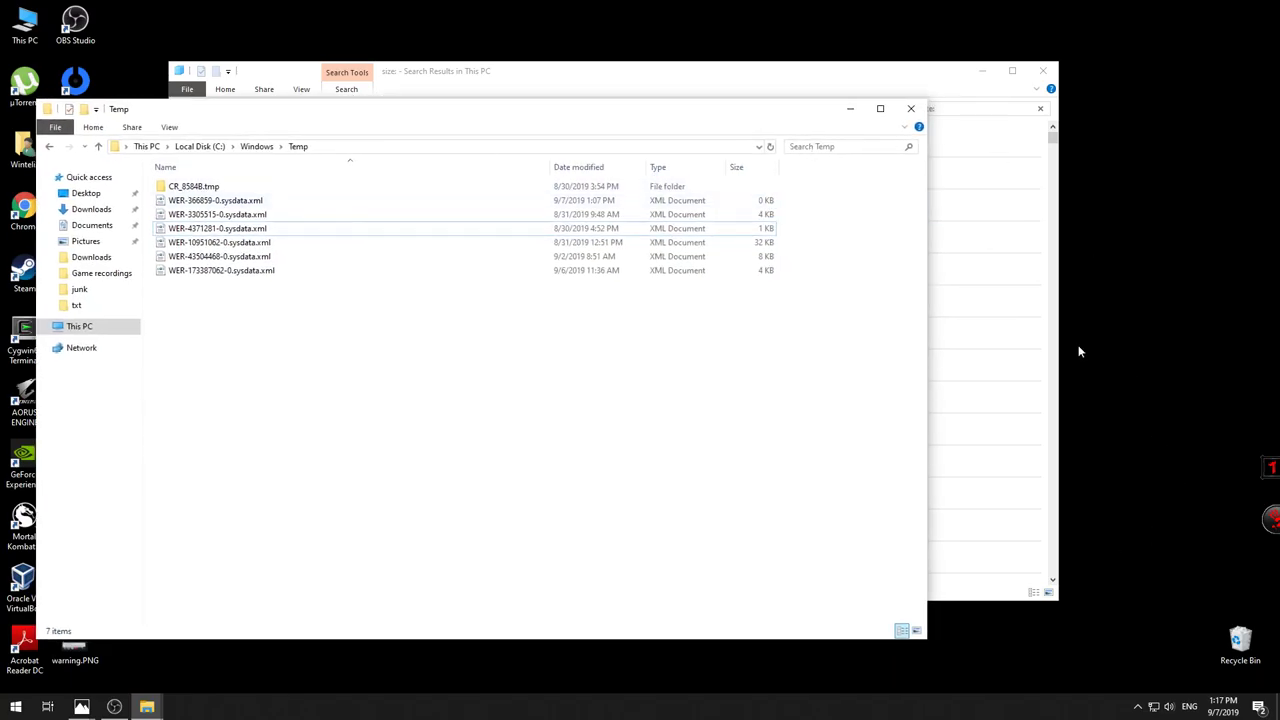
{"action": "right_click", "coordinate": [1245, 650]}
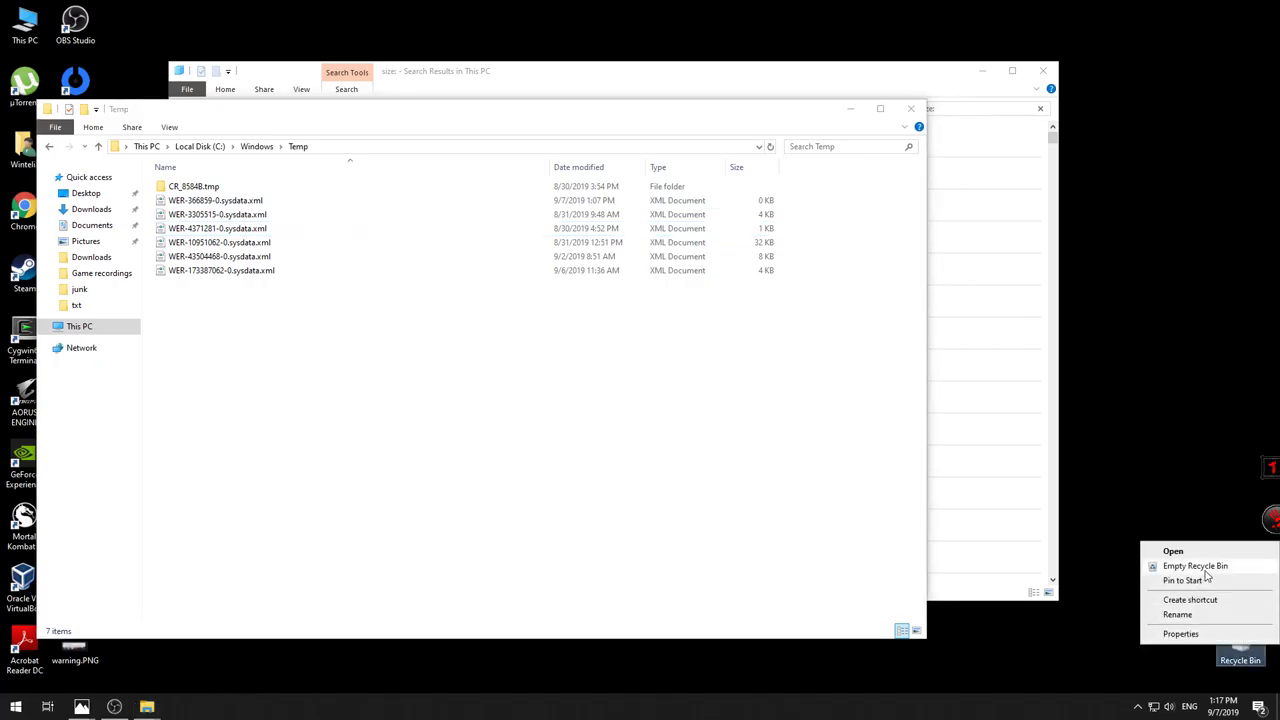
{"action": "left_click", "coordinate": [1208, 567]}
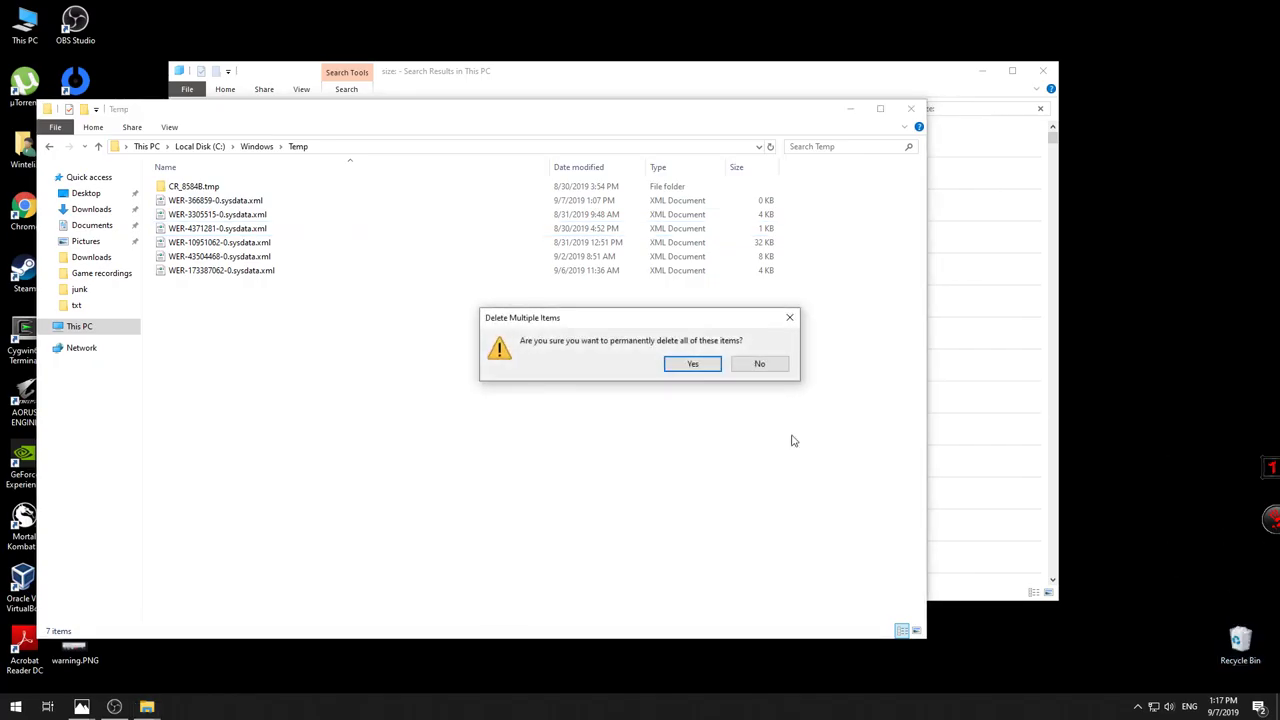
{"action": "left_click", "coordinate": [692, 364]}
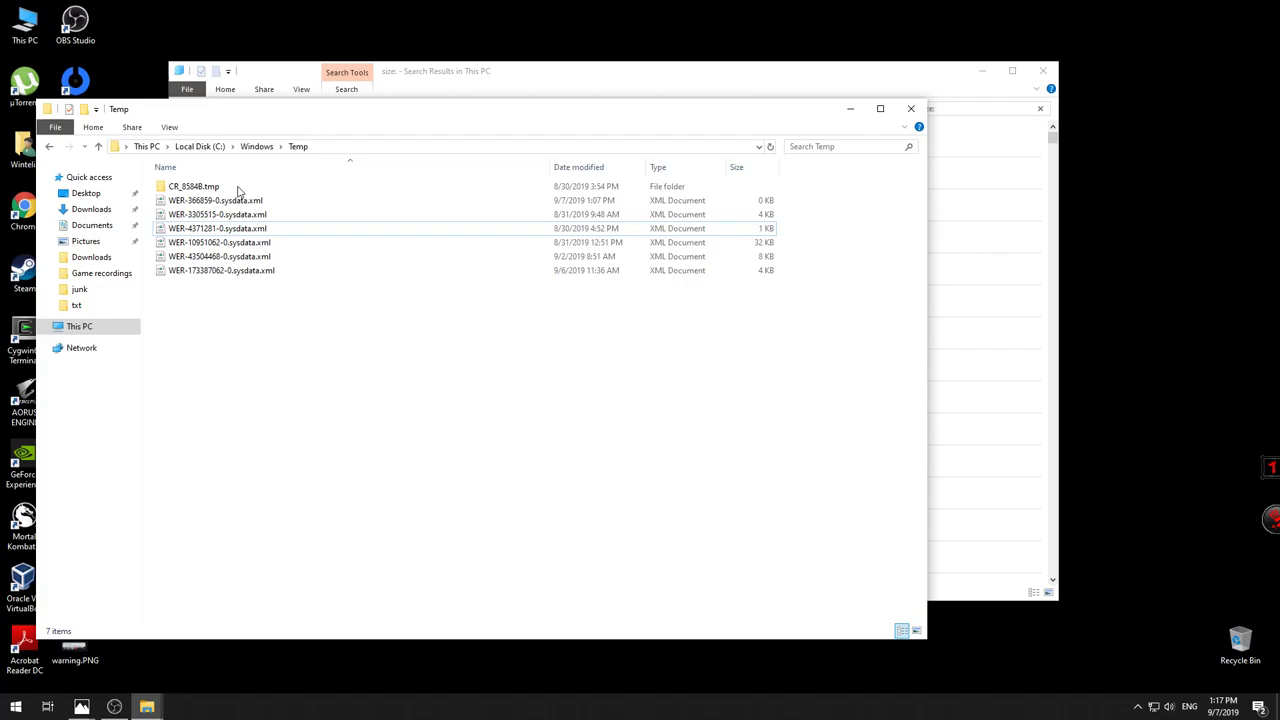
Reload the C:\Windows\Temp folder to review the remaining items, and reposition its window slightly
{"action": "left_click", "coordinate": [298, 146]}
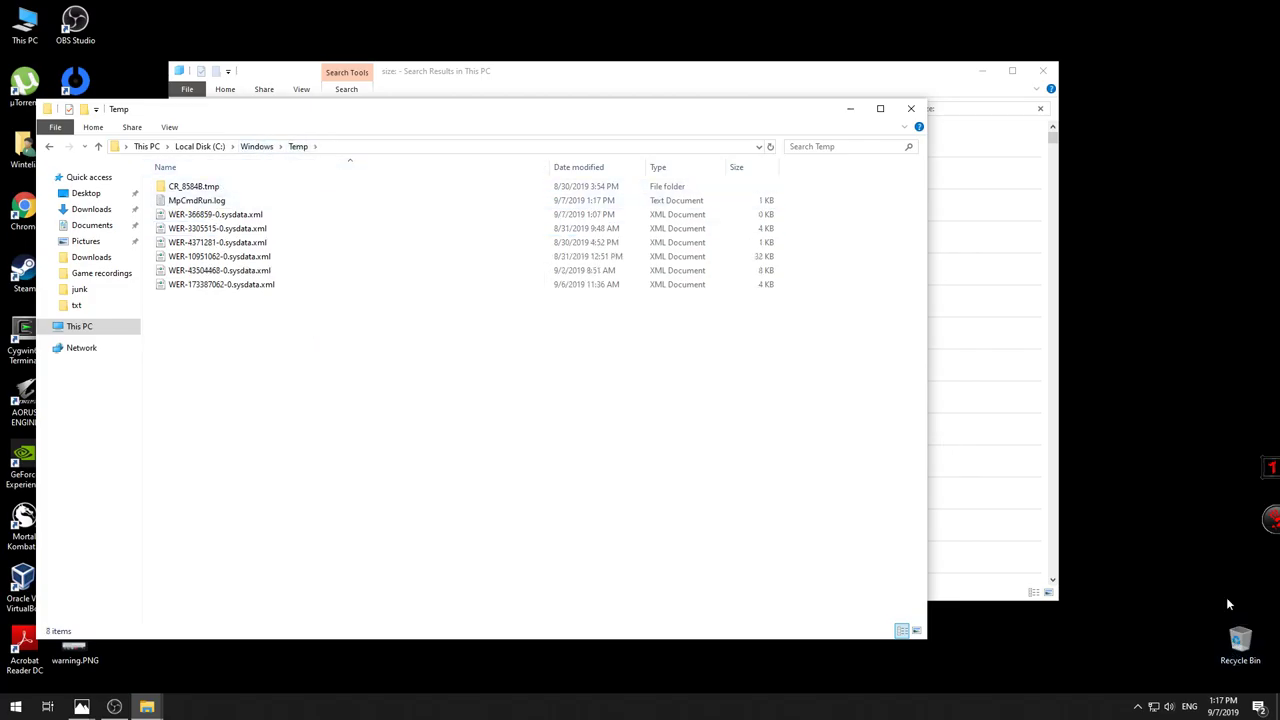
{"action": "left_click_drag", "start_coordinate": [1205, 576], "coordinate": [1218, 625]}
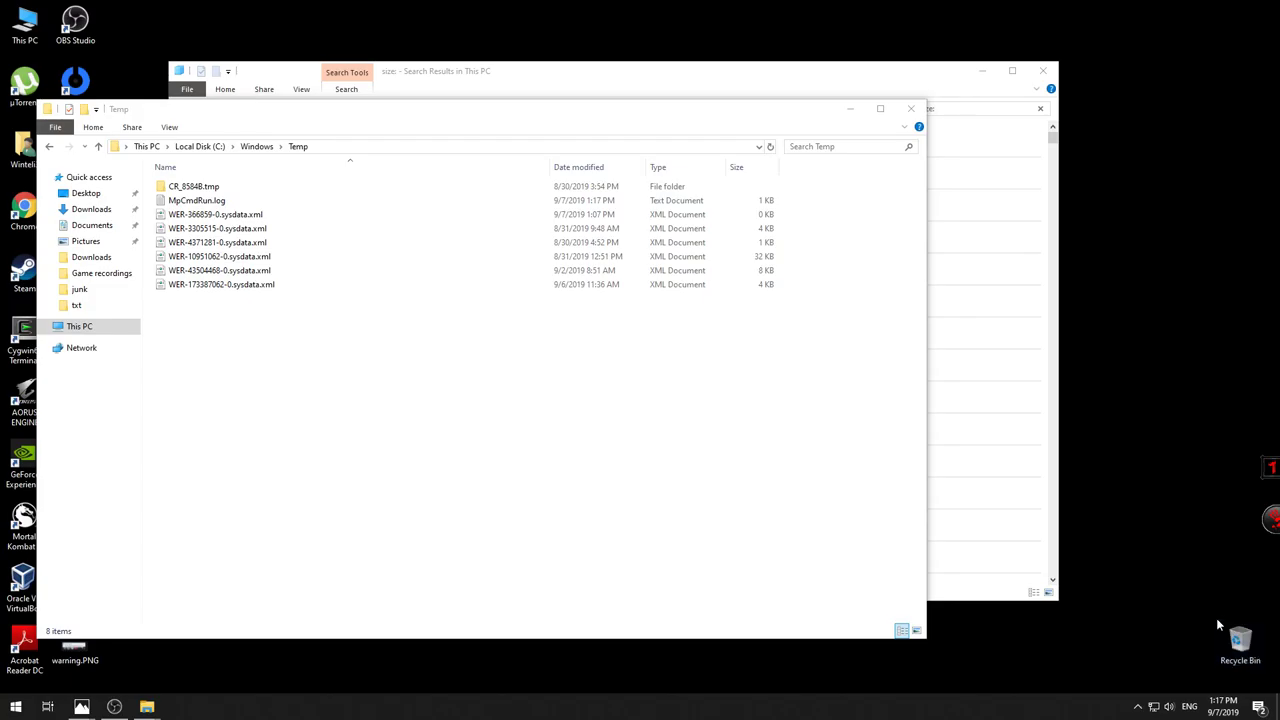
{"action": "left_click", "coordinate": [592, 127]}
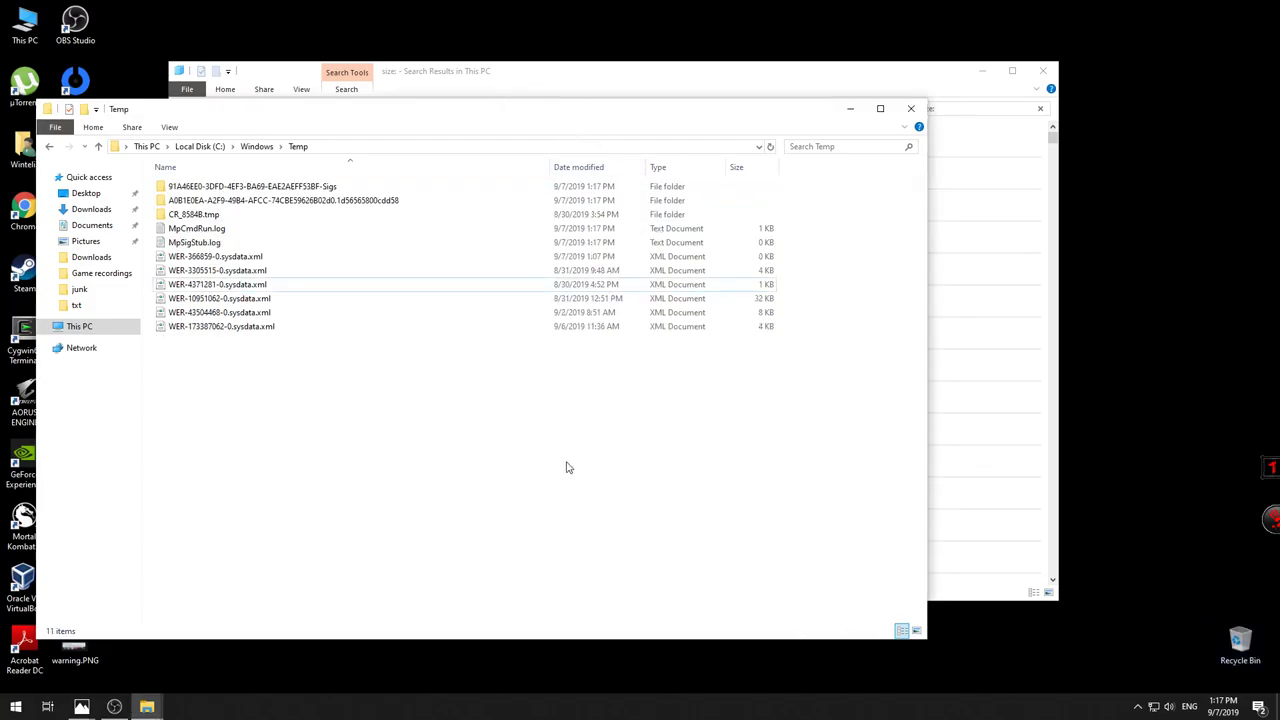
{"action": "mouse_move", "coordinate": [437, 113]}
{"action": "left_mouse_down"}
{"action": "mouse_move", "coordinate": [483, 127]}
{"action": "mouse_move", "coordinate": [455, 123]}
{"action": "left_mouse_up"}
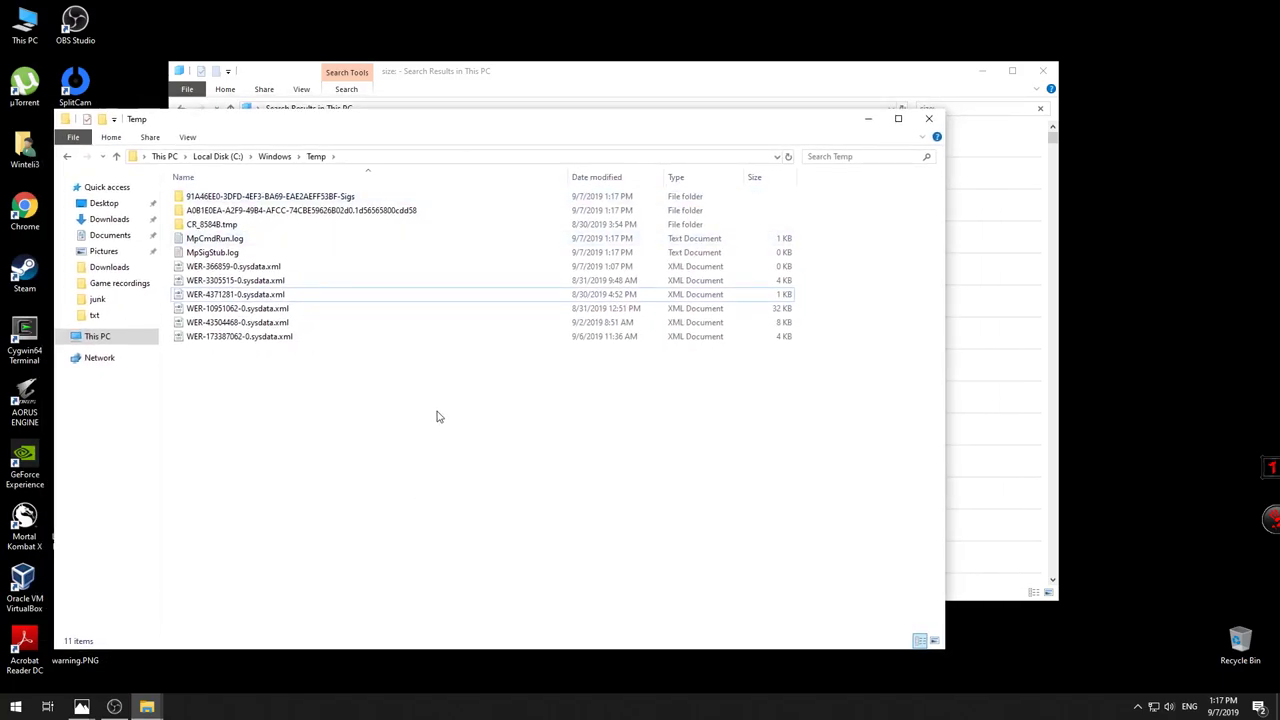